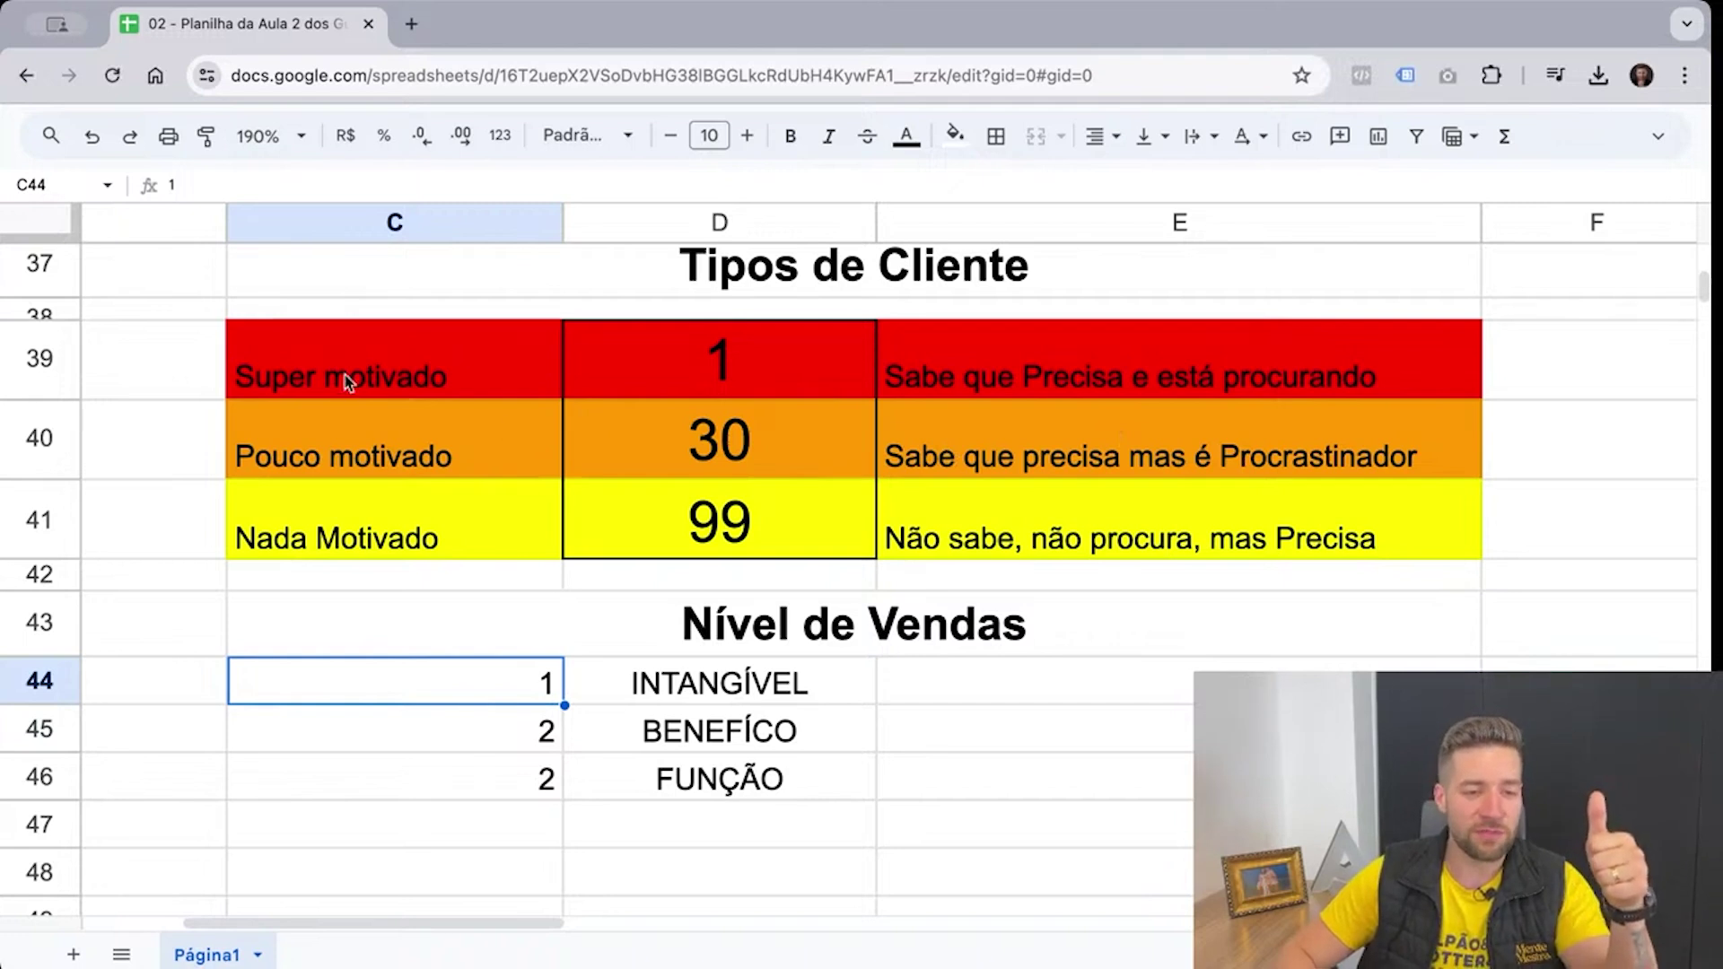
Review the three client types in rows 39 to 41, comparing each motivation level with its number and description
click(1019, 404)
drag(1047, 451, 1128, 534)
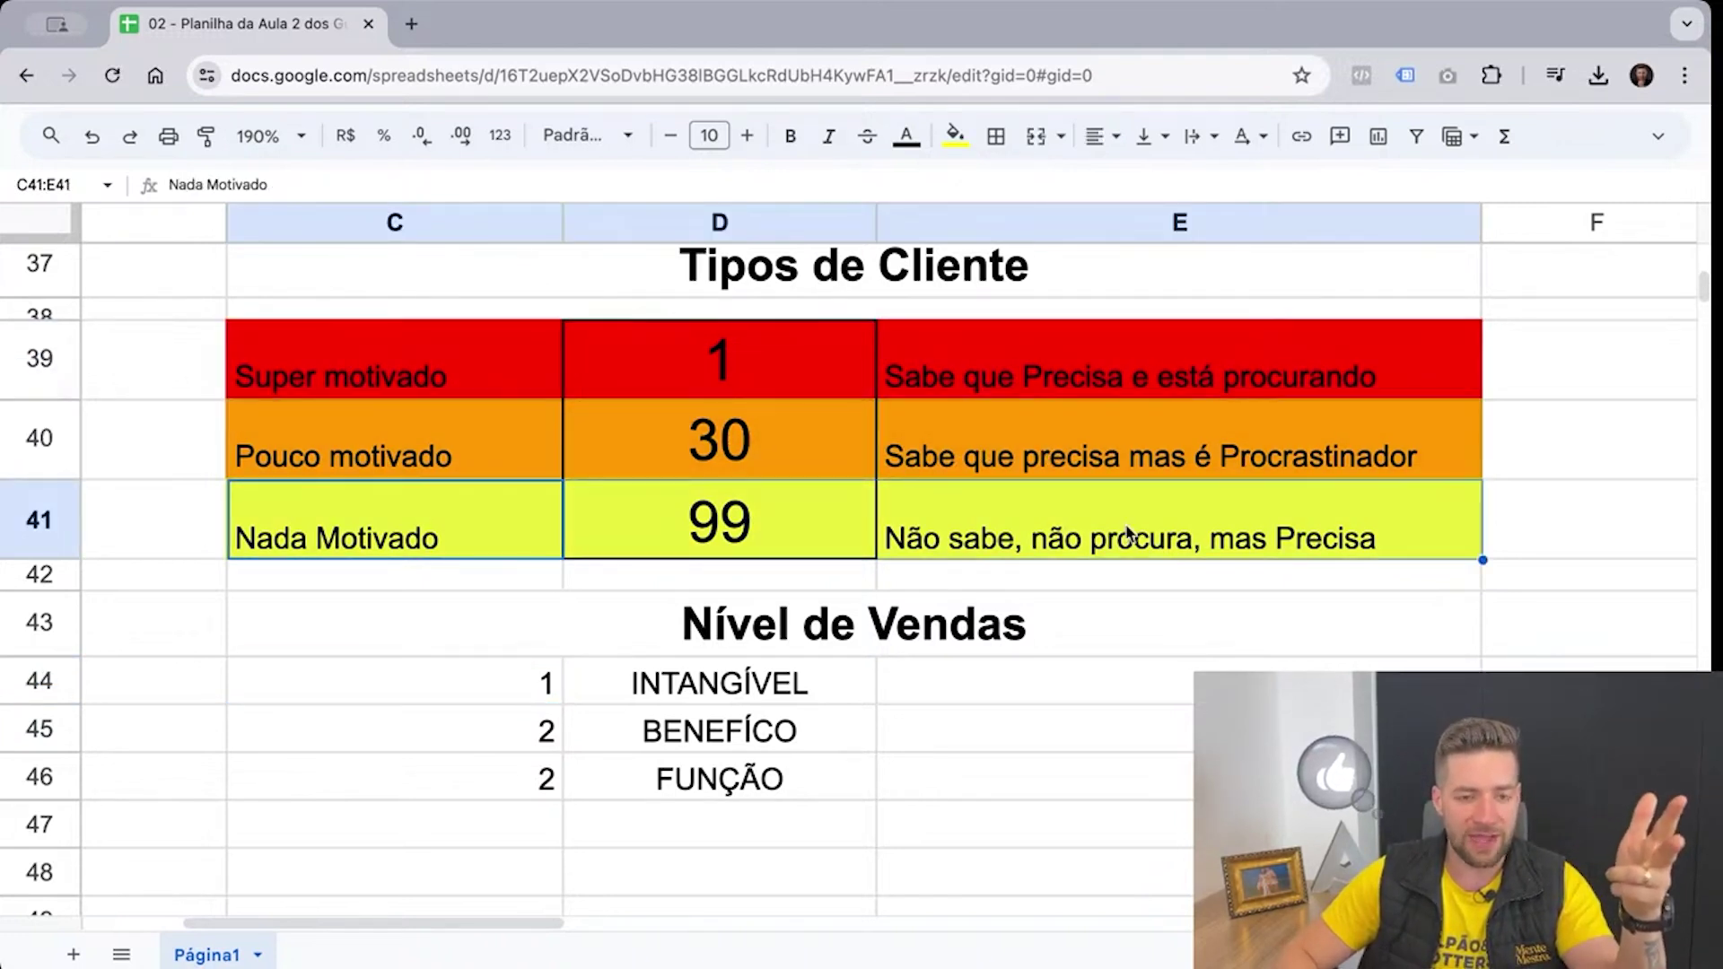
click(478, 369)
click(1095, 370)
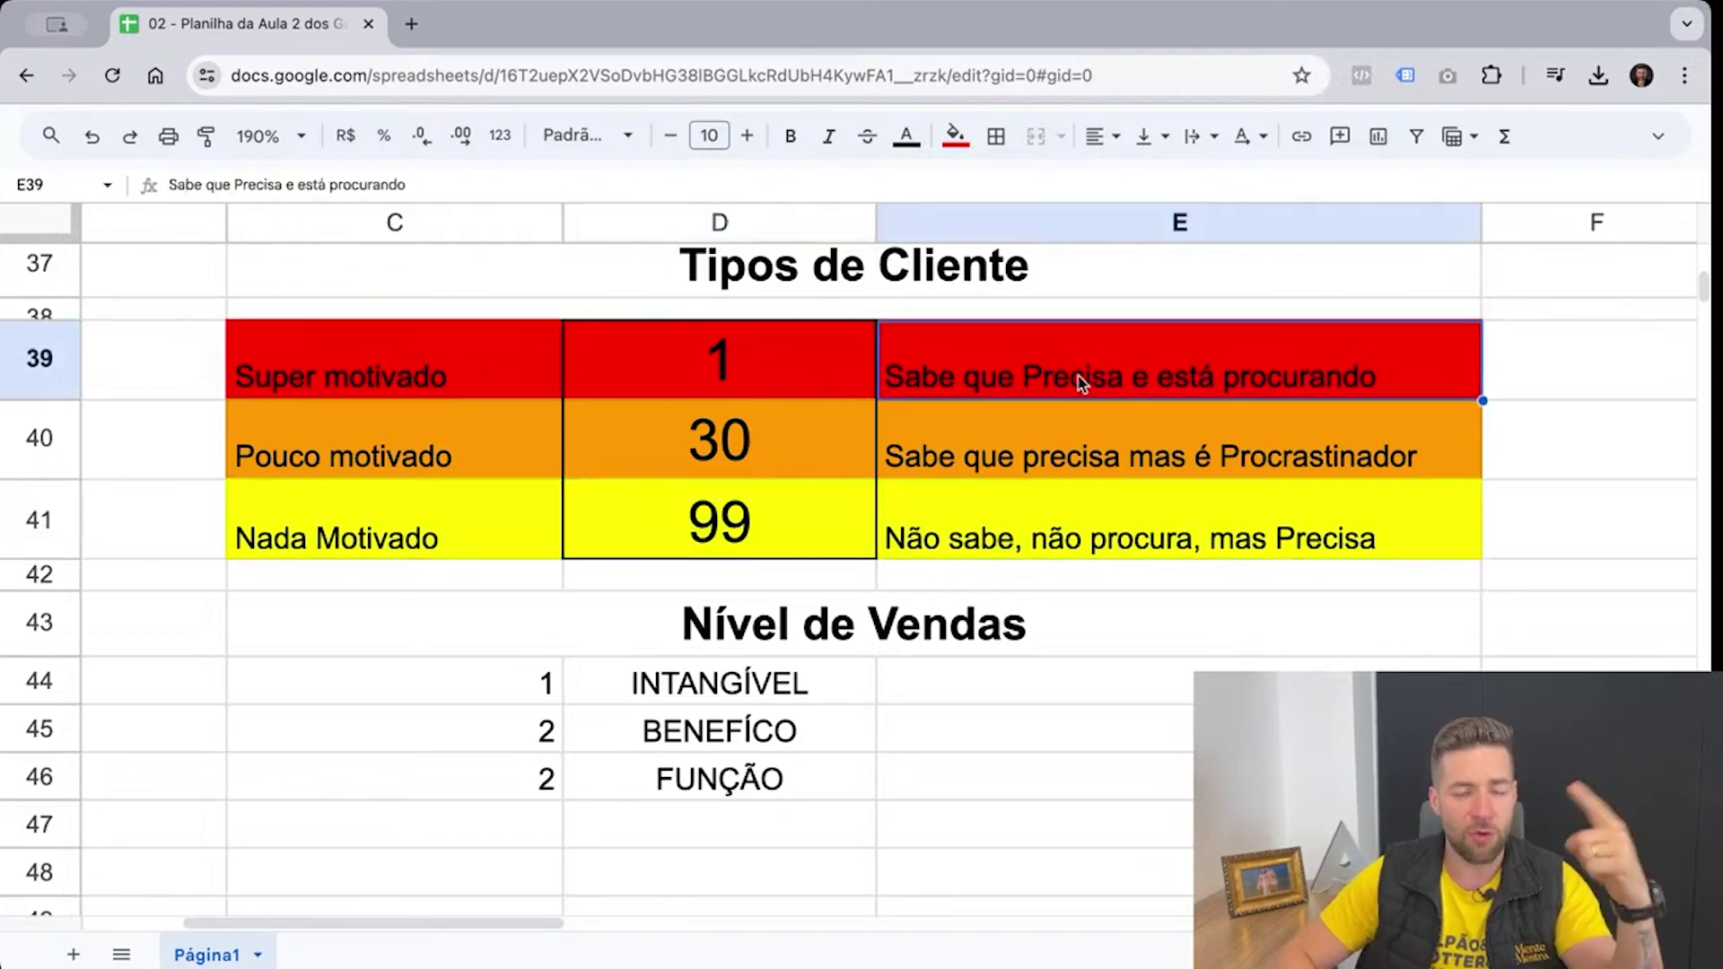
drag(1104, 408, 366, 449)
key(Up)
drag(431, 372, 1027, 384)
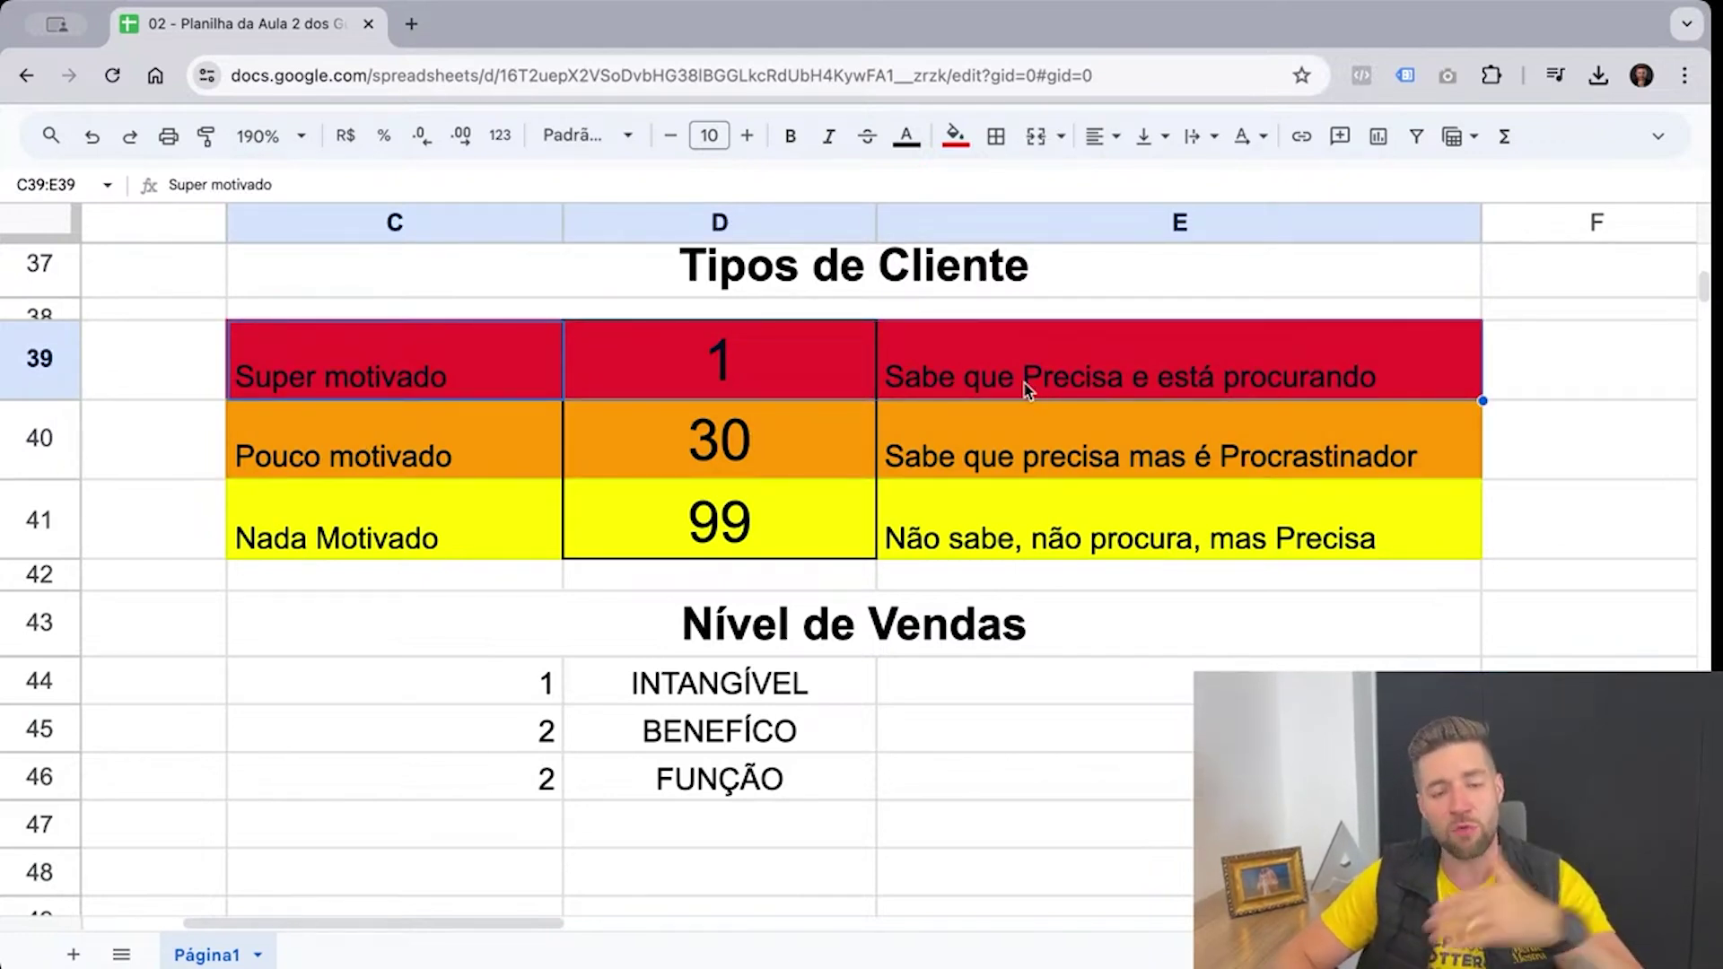
drag(440, 474, 888, 444)
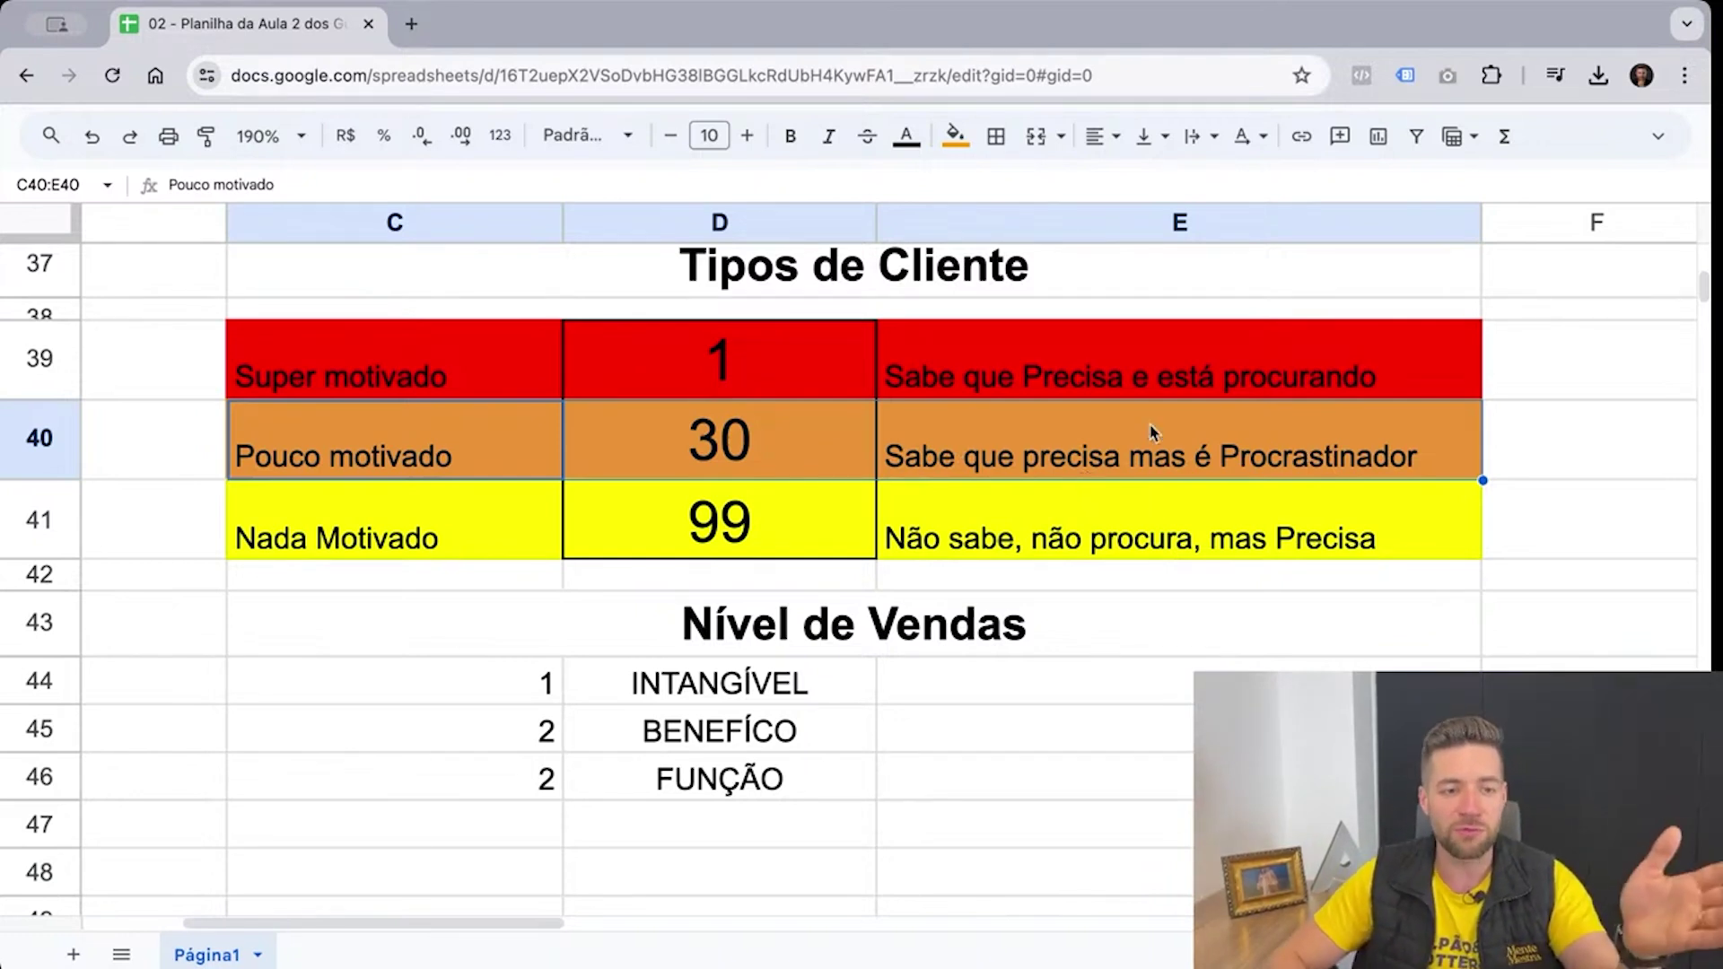
click(1129, 441)
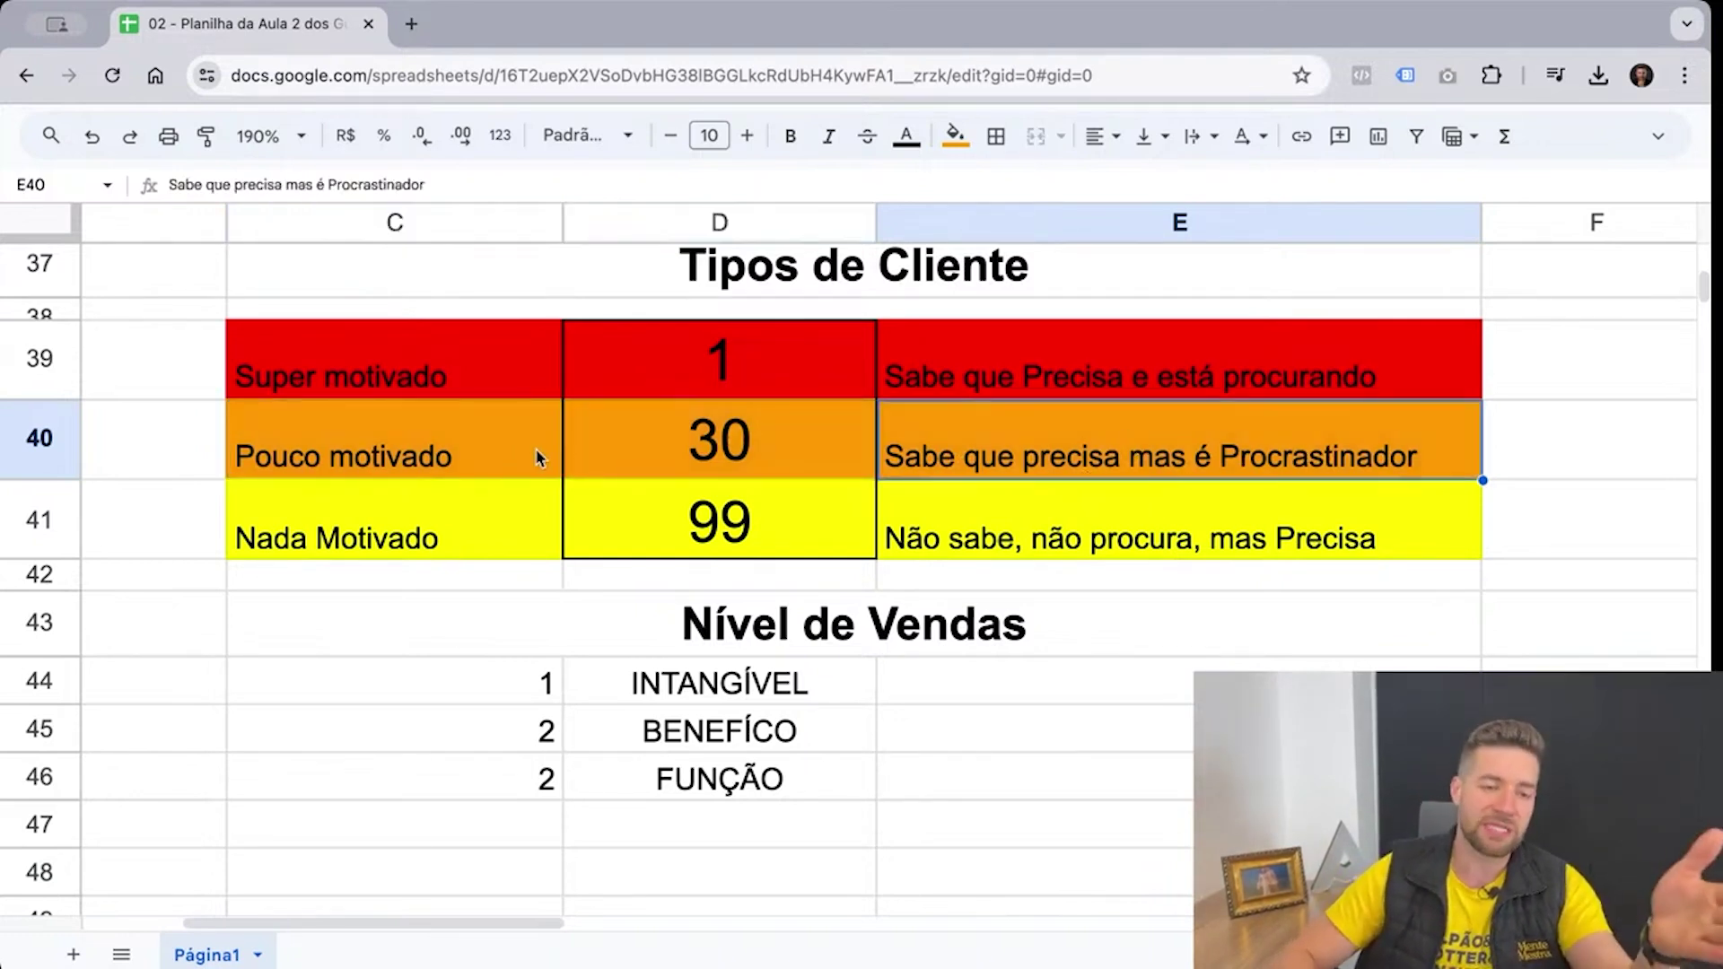
drag(547, 454, 1131, 420)
drag(1107, 514, 419, 535)
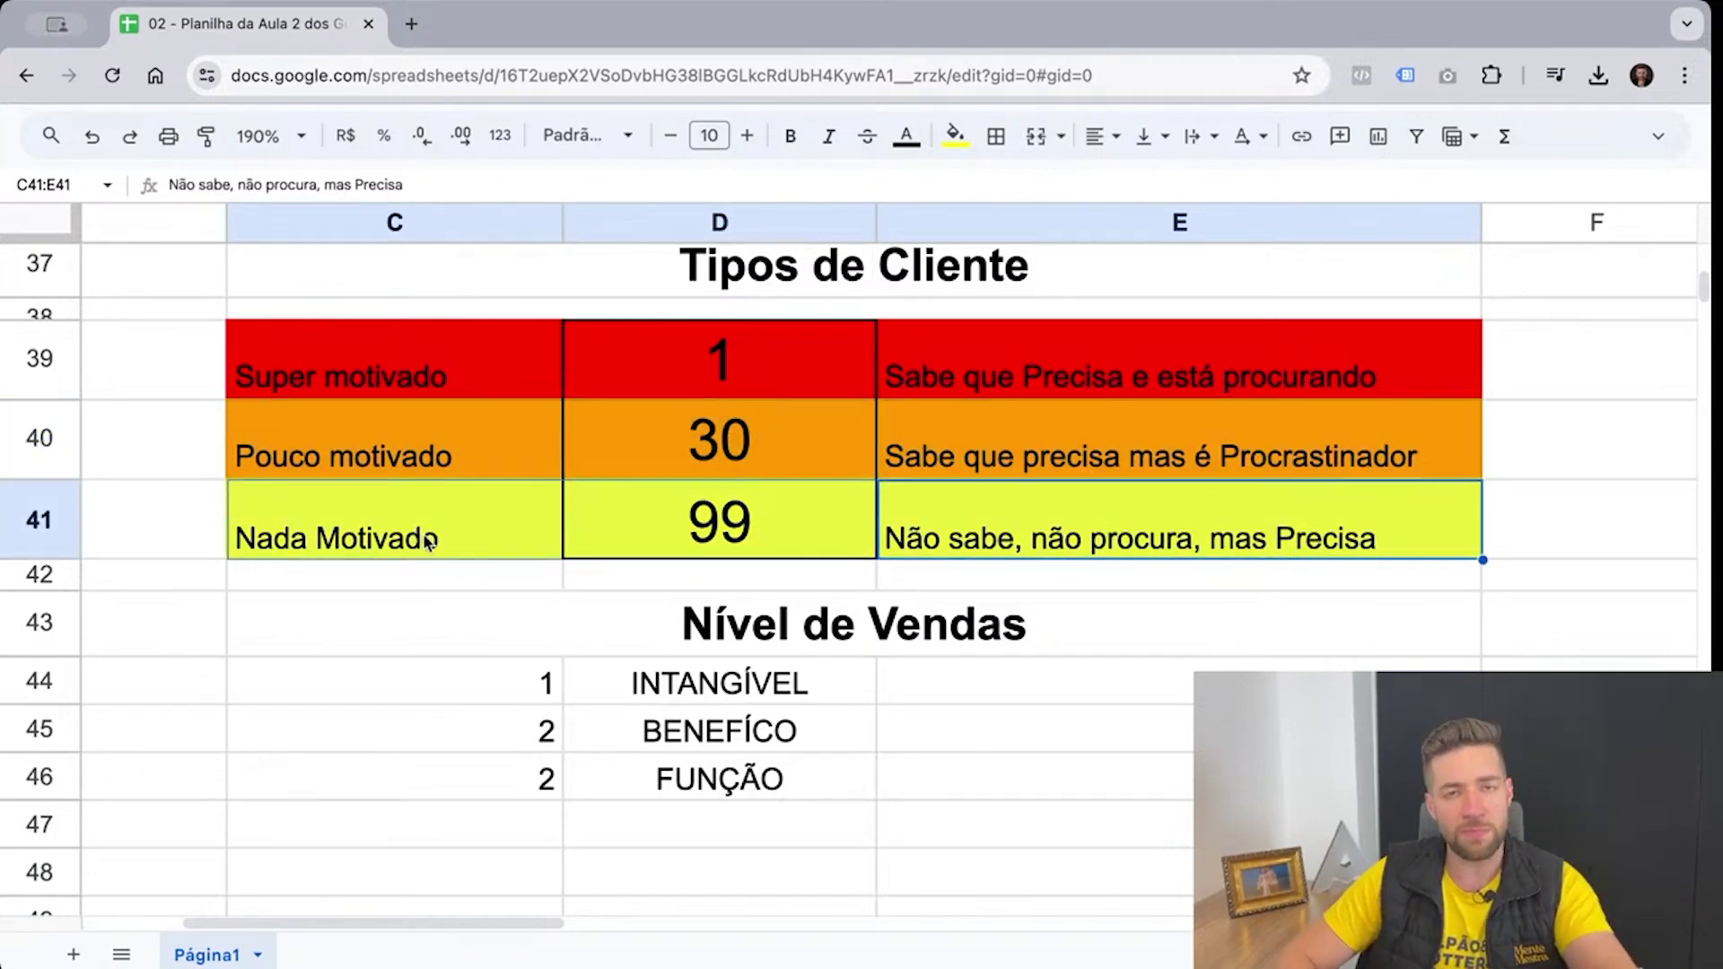
scroll(772, 410, up, 1)
click(976, 504)
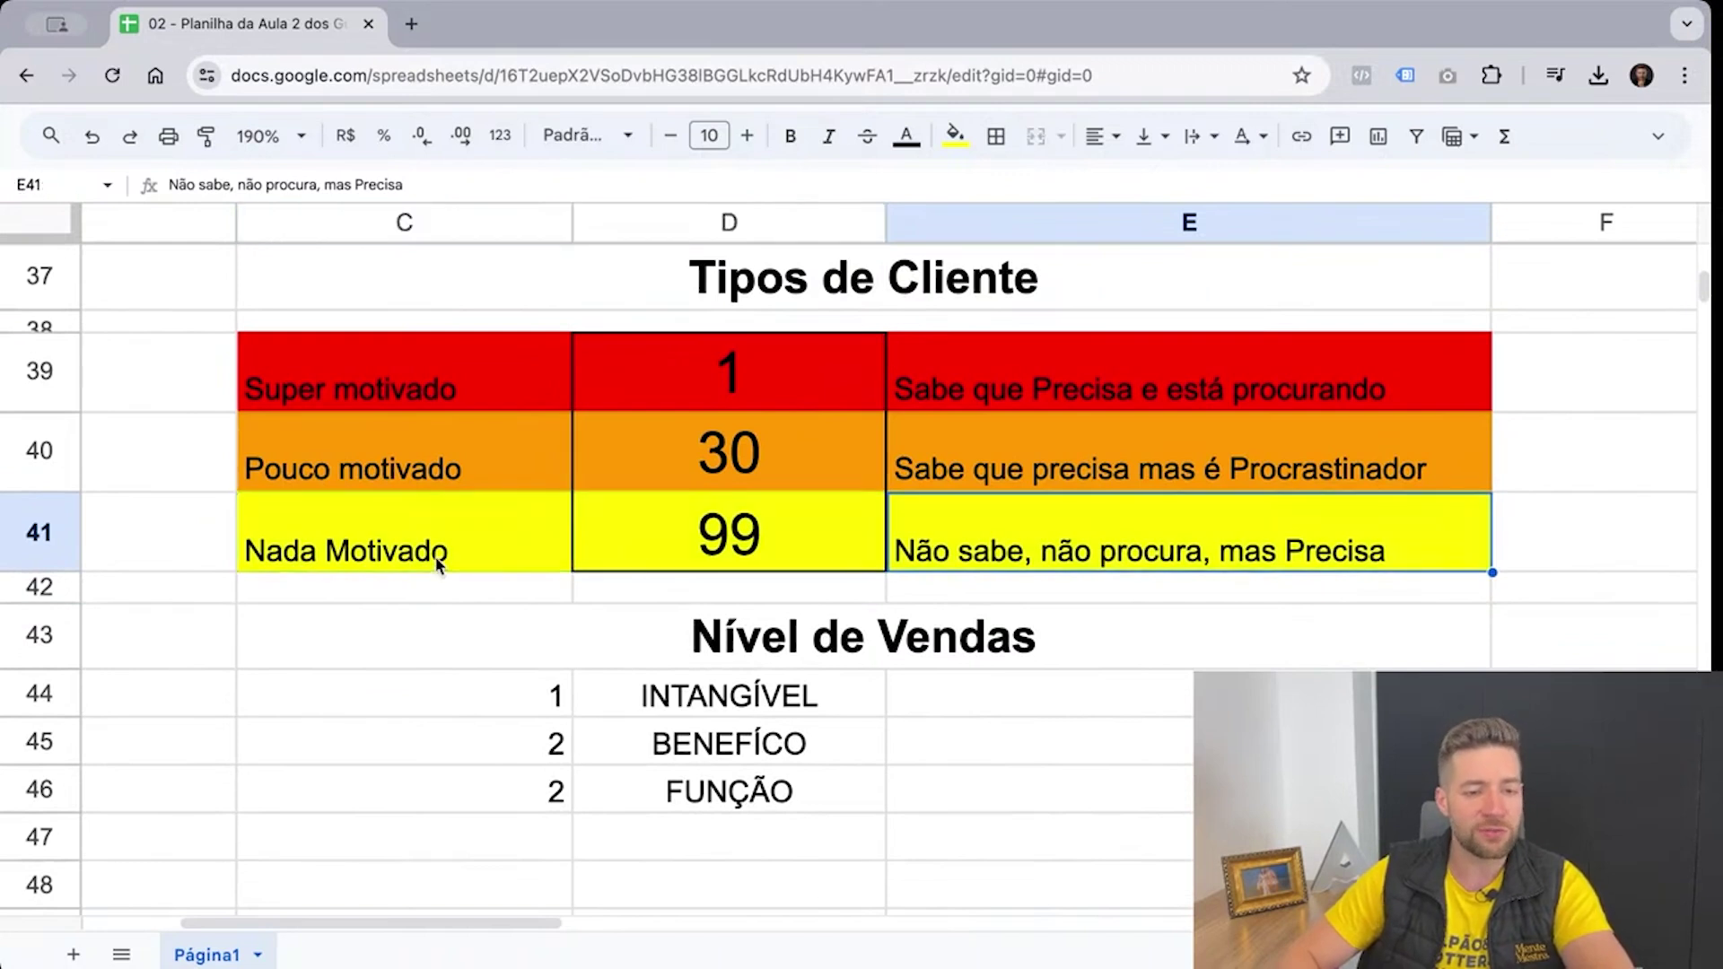
drag(414, 529, 1063, 563)
drag(453, 377, 978, 386)
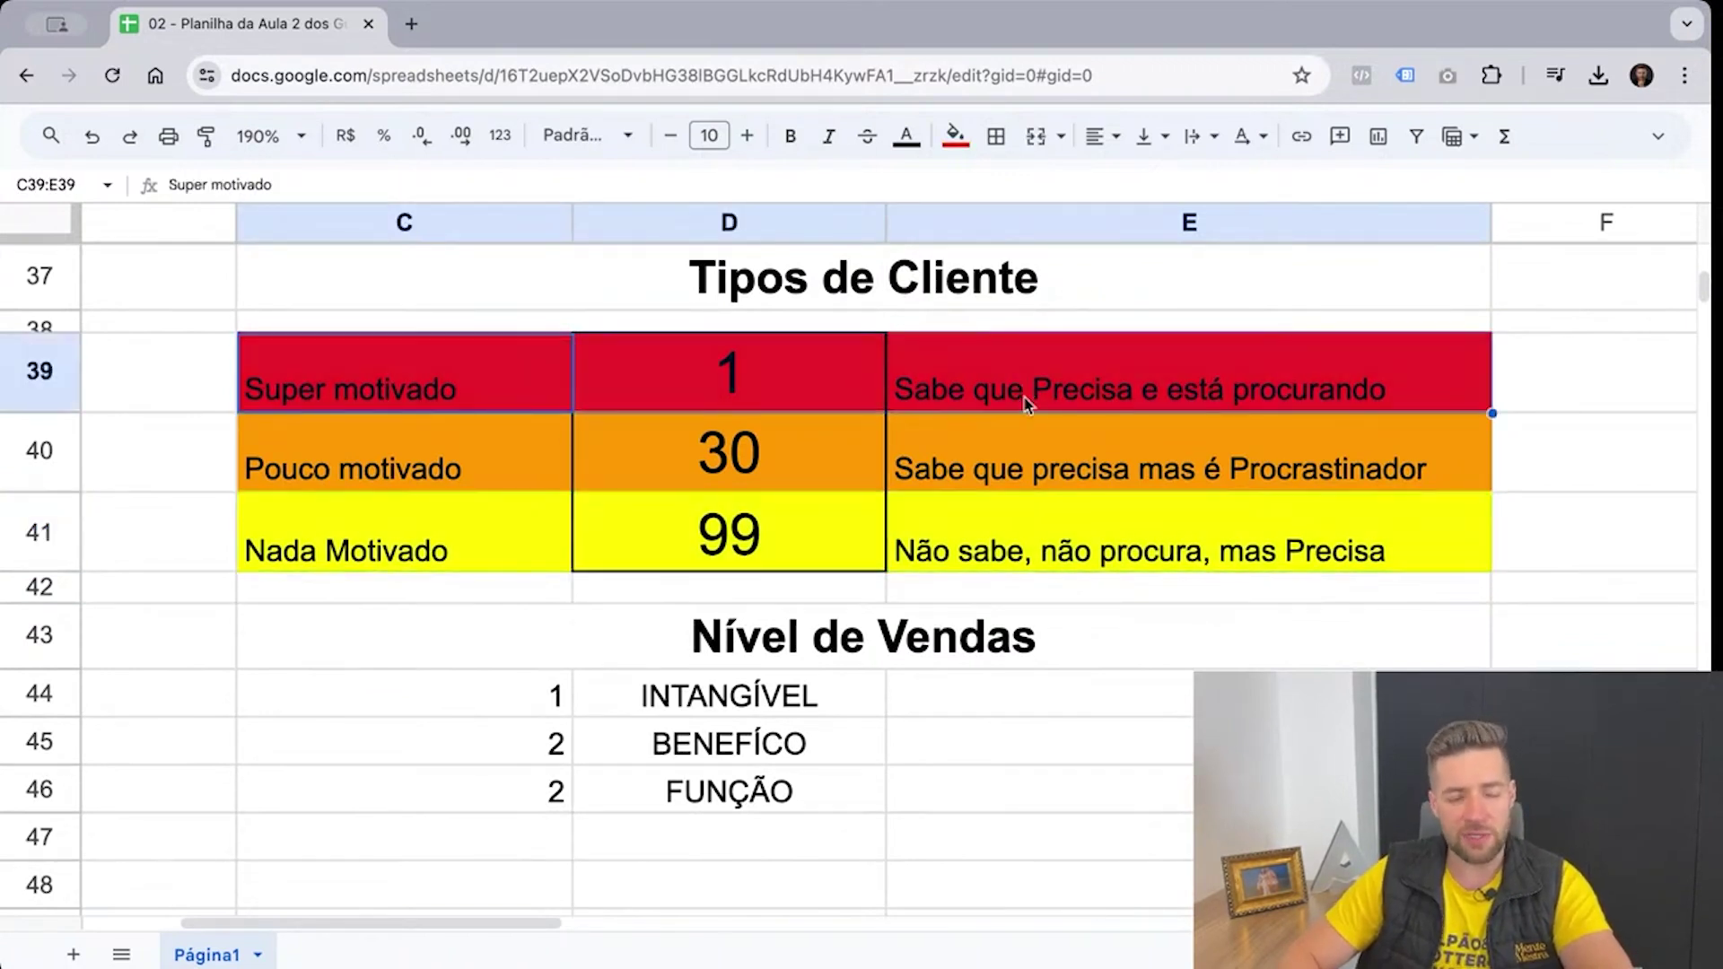
drag(1013, 539, 385, 519)
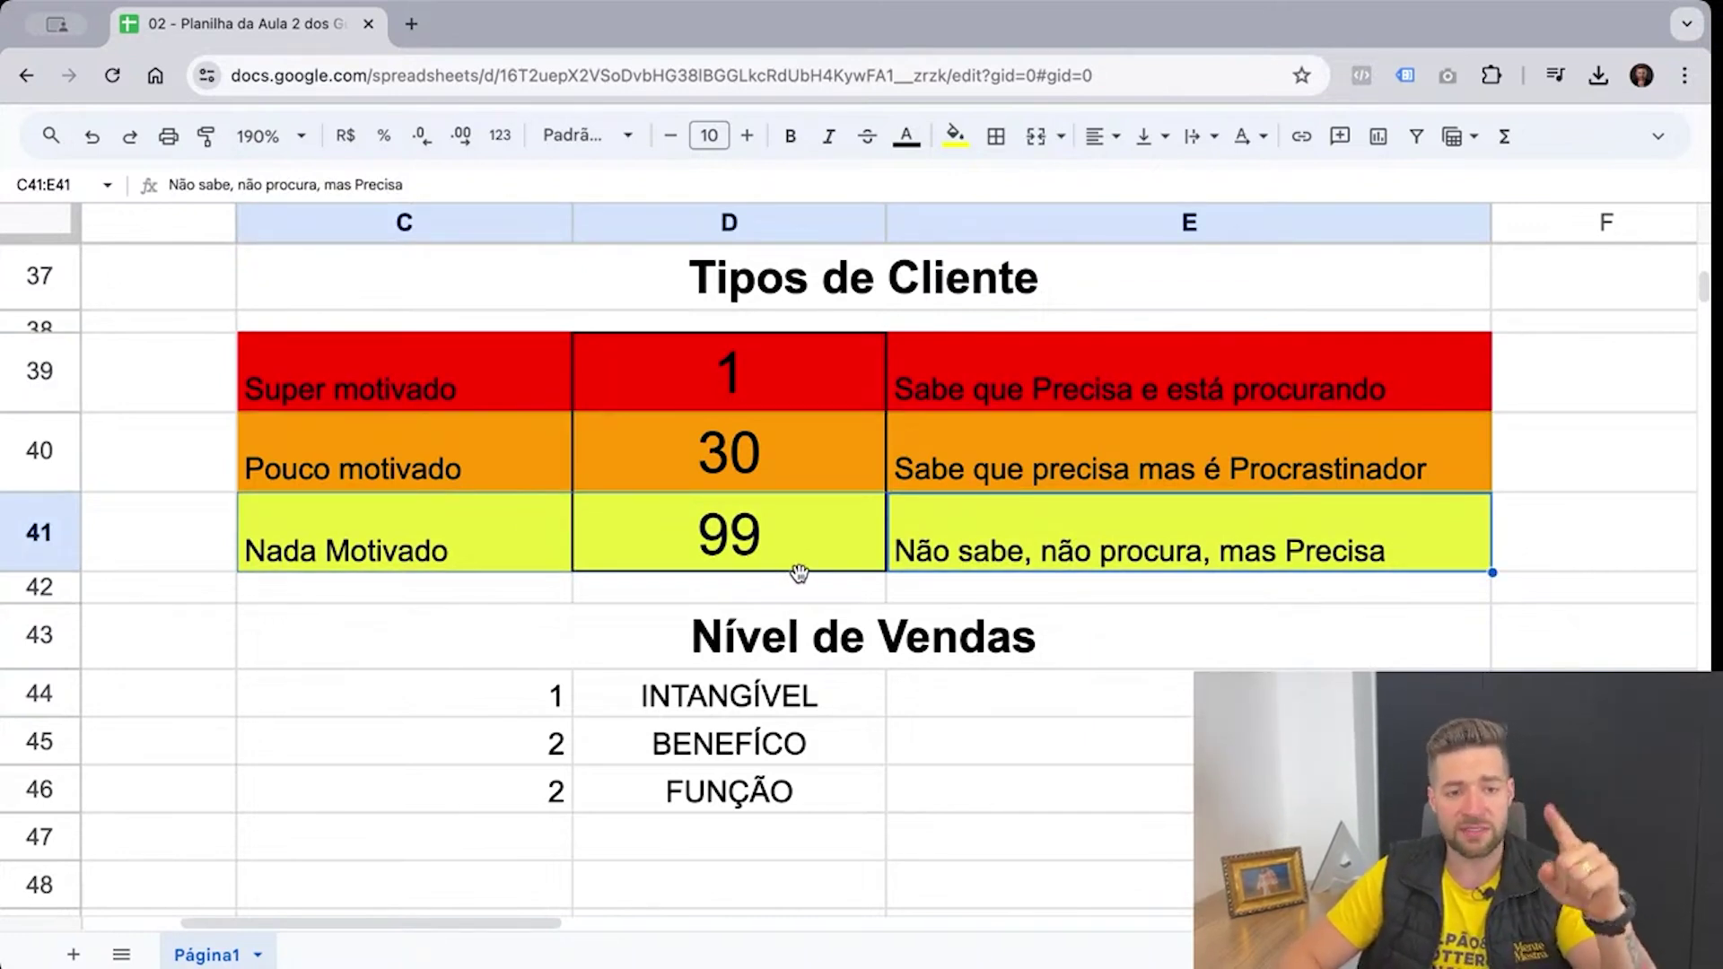
Enter "Sentimento, emoções" in E44 as the description of the INTANGÍVEL sales level
drag(555, 718, 778, 705)
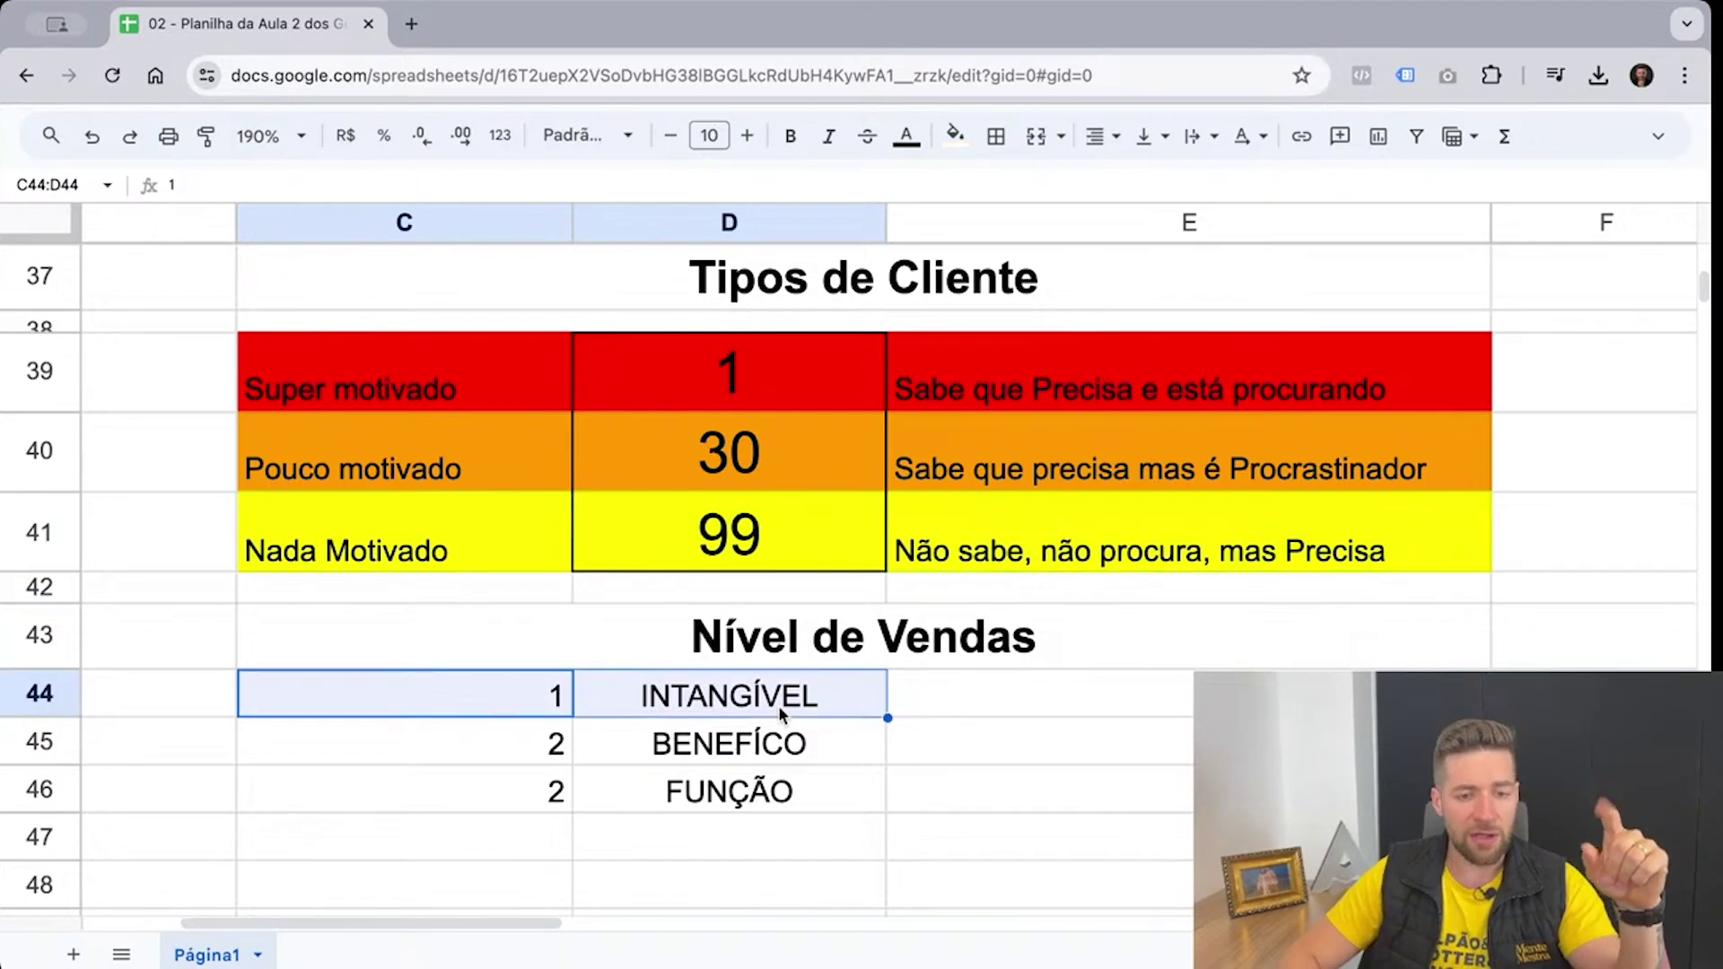
click(812, 702)
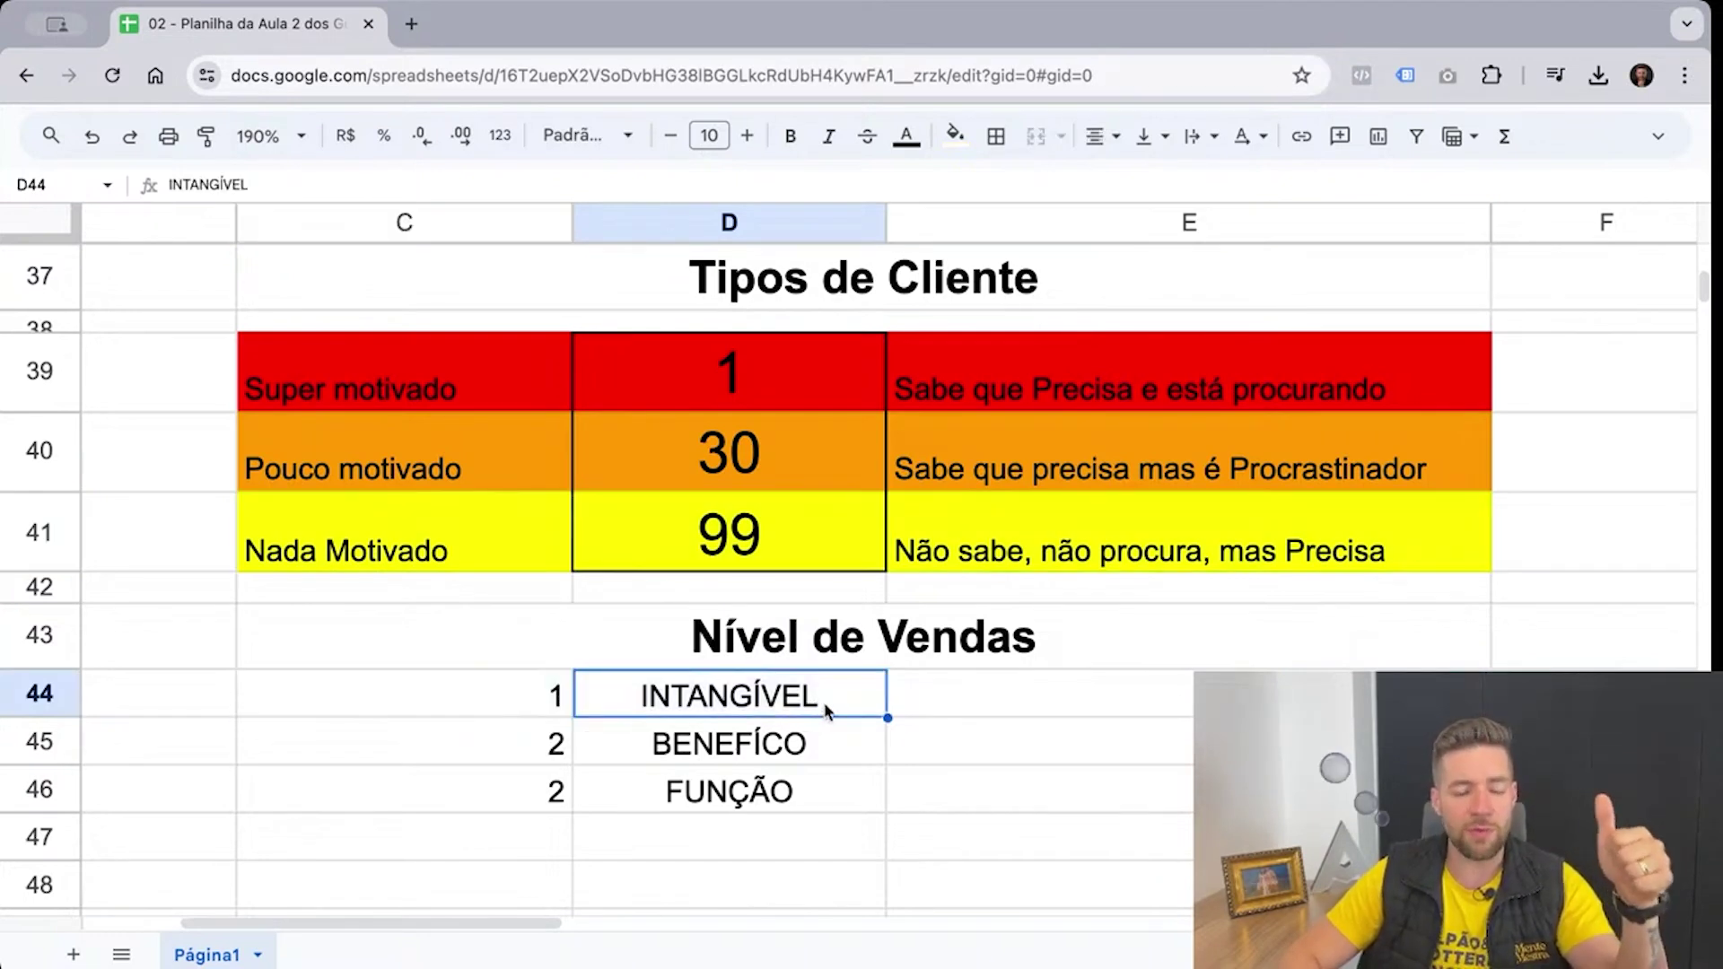
click(963, 707)
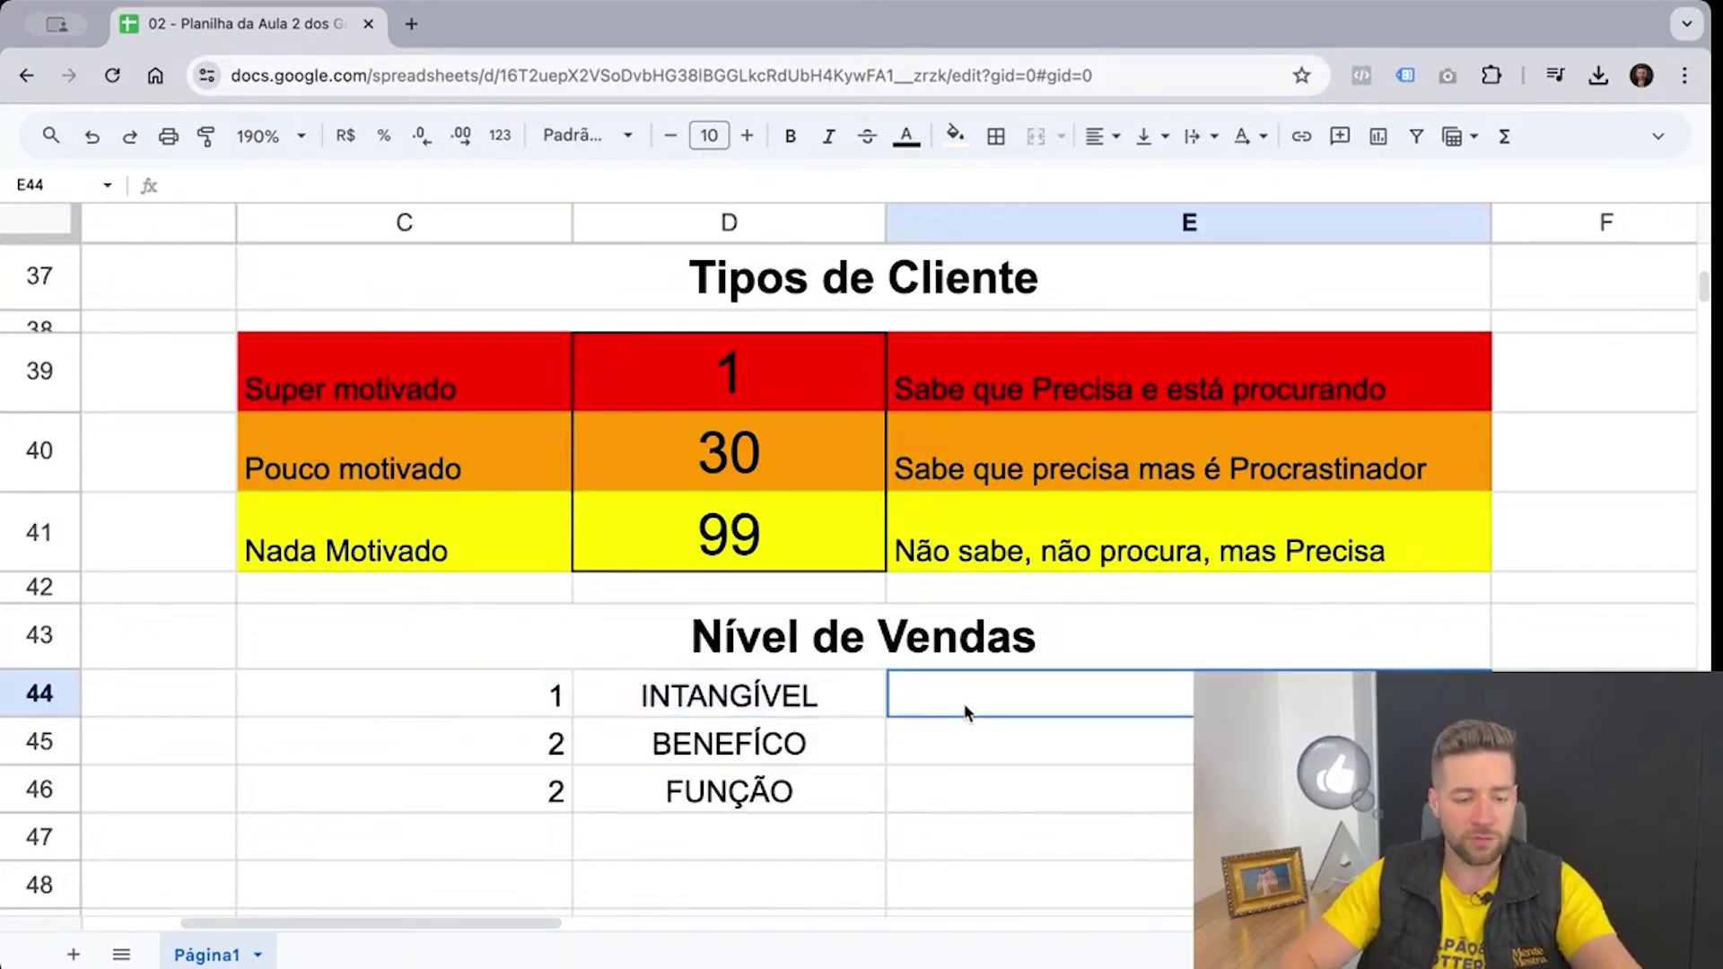
text(Setn)
key(BackSpace)
key(BackSpace)
text(n)
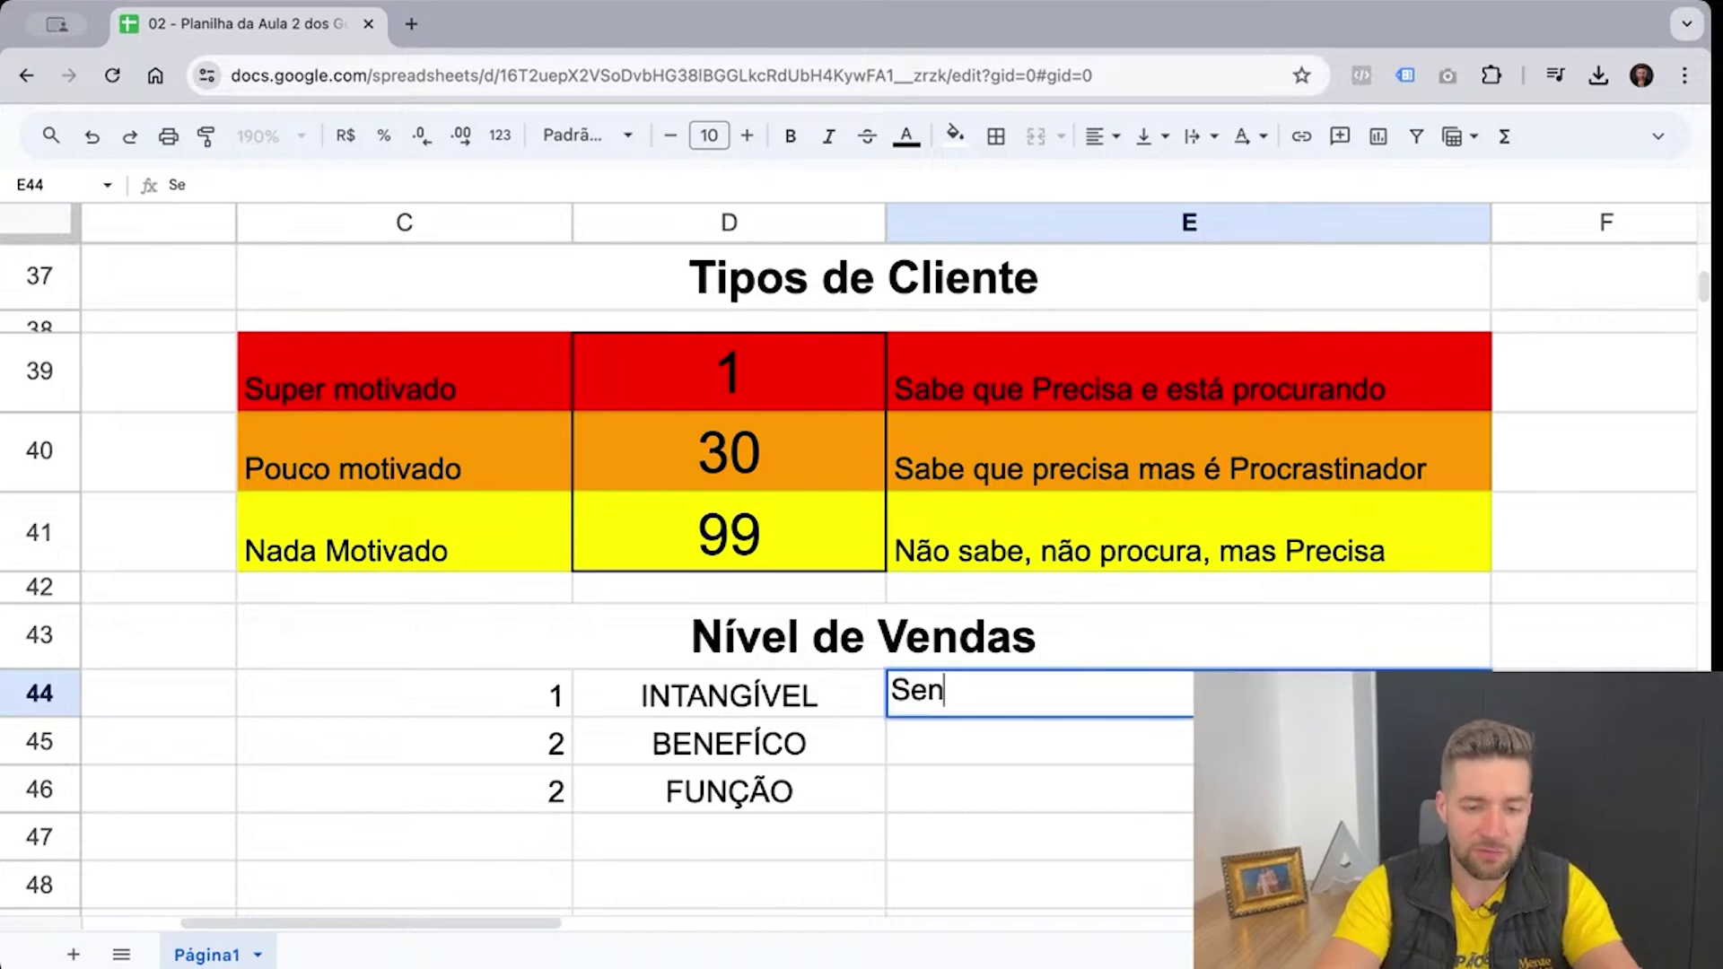
text(timento, emoções)
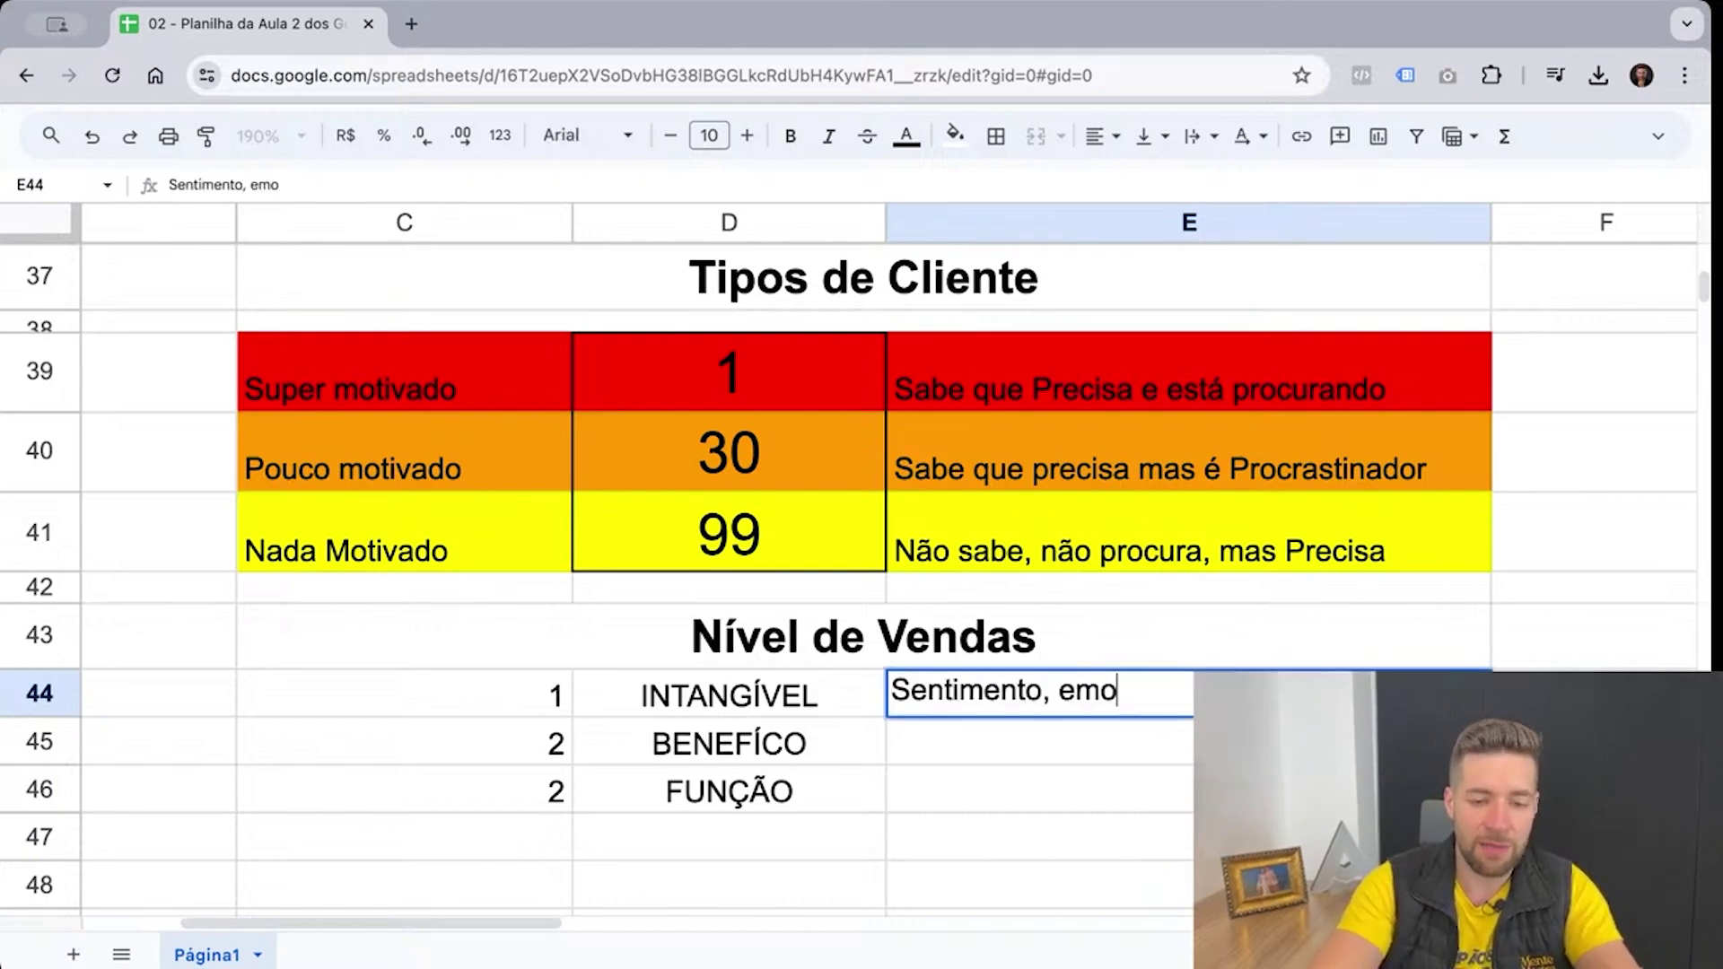
key(Return)
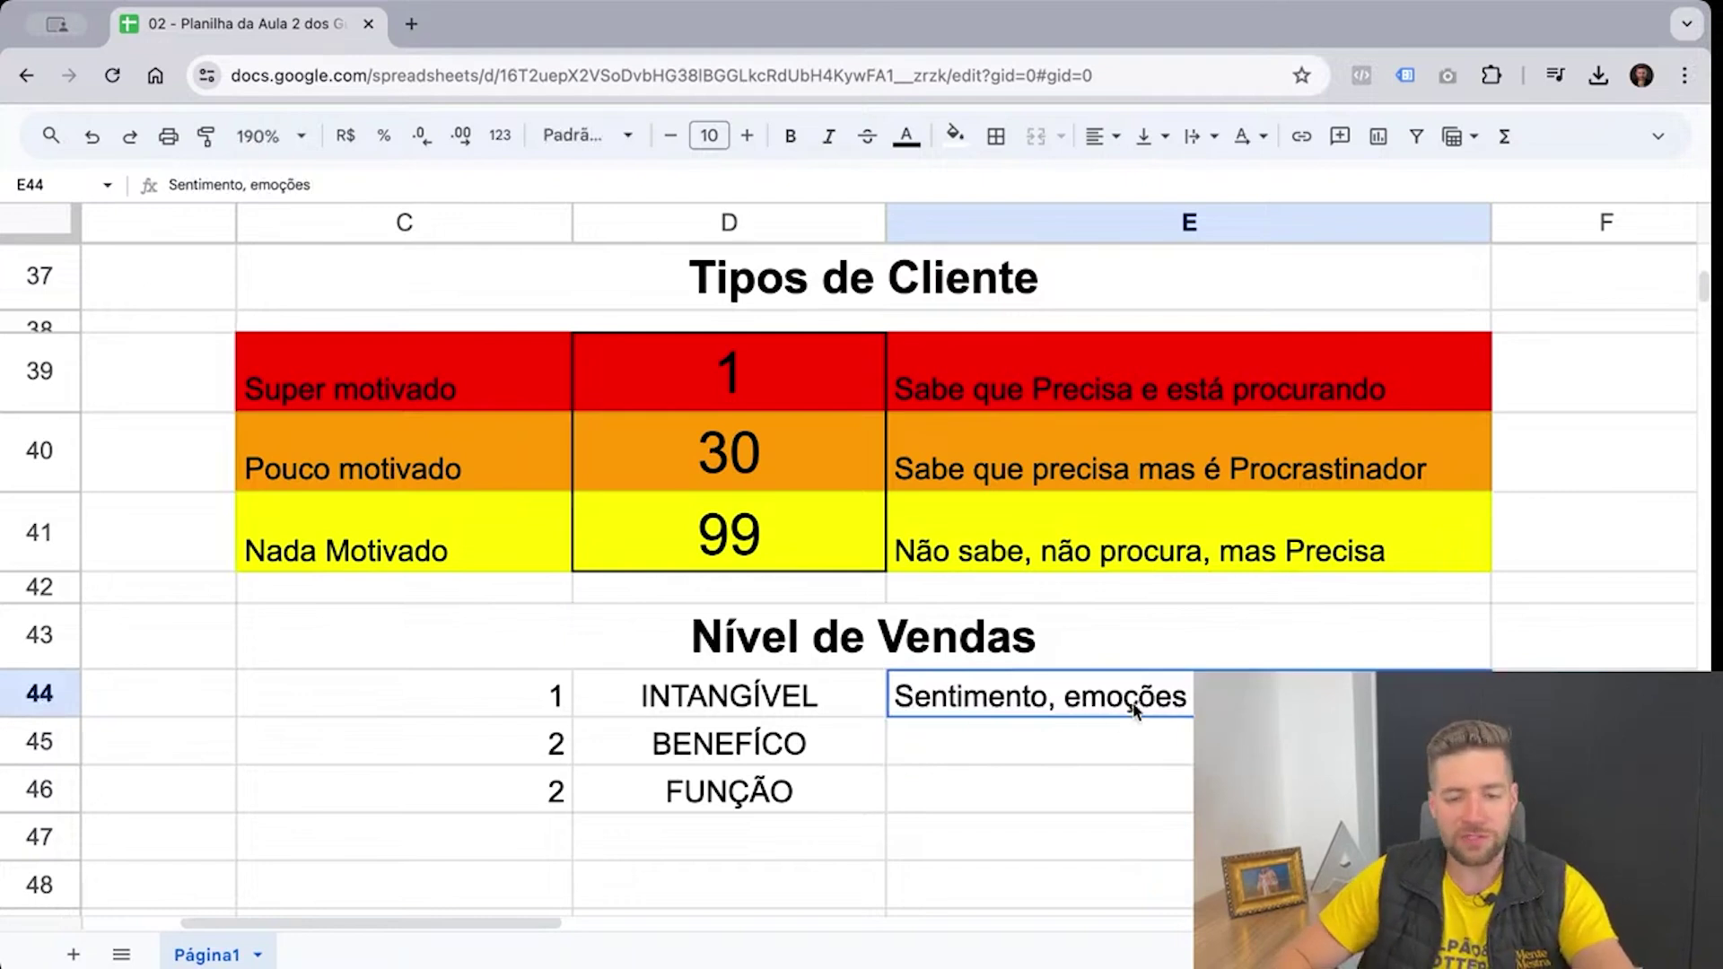
Fill the INTANGÍVEL row, C44:E44, with pure blue
drag(764, 709, 739, 781)
drag(465, 697, 1032, 696)
click(954, 135)
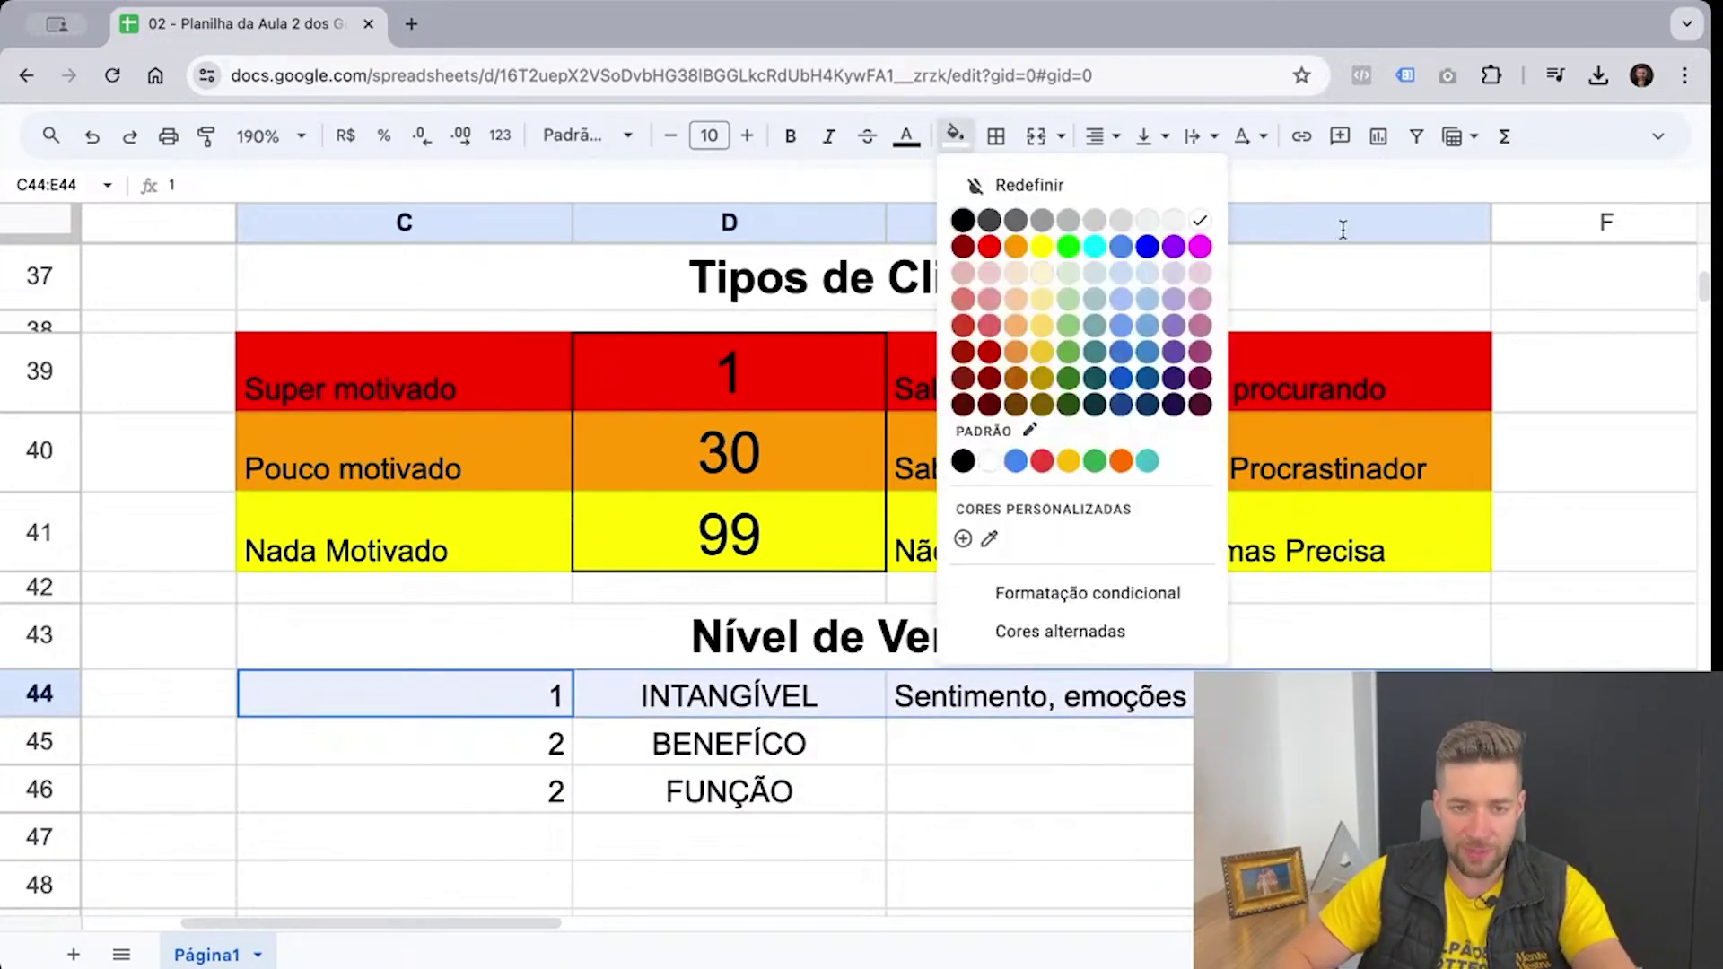
click(1147, 247)
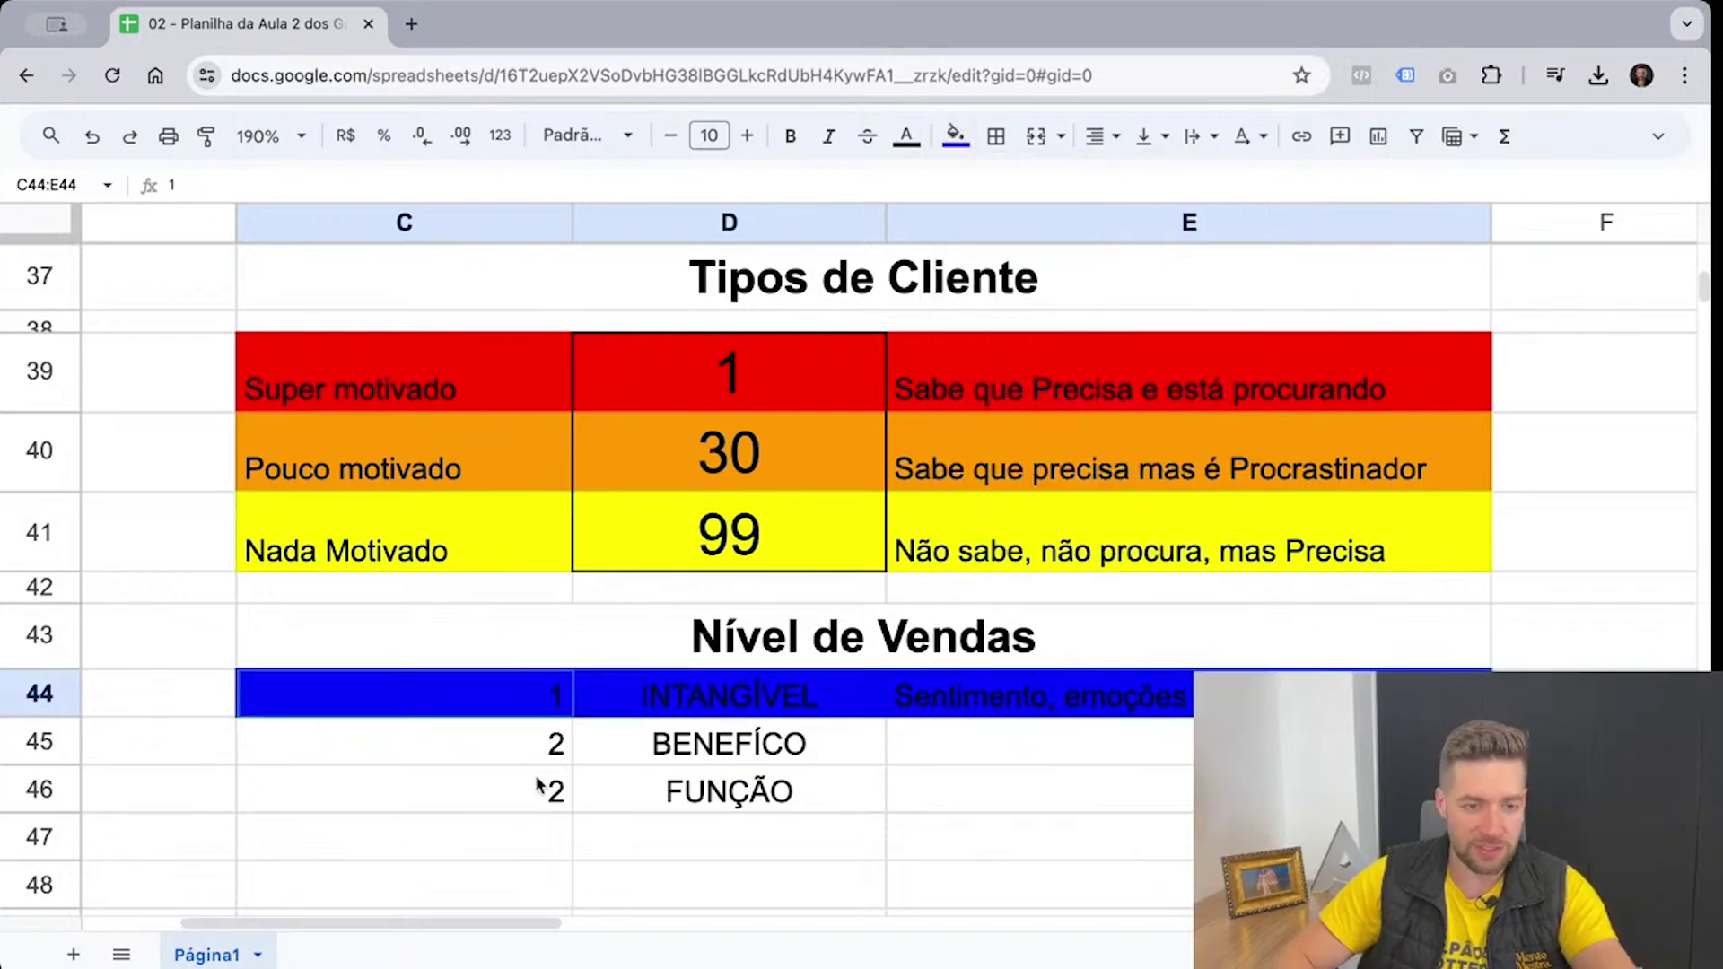
Fill the benefit row, C45:E45, with cornflower blue and the FUNÇÃO row, C46:E46, with cyan
drag(539, 743, 1019, 741)
click(954, 135)
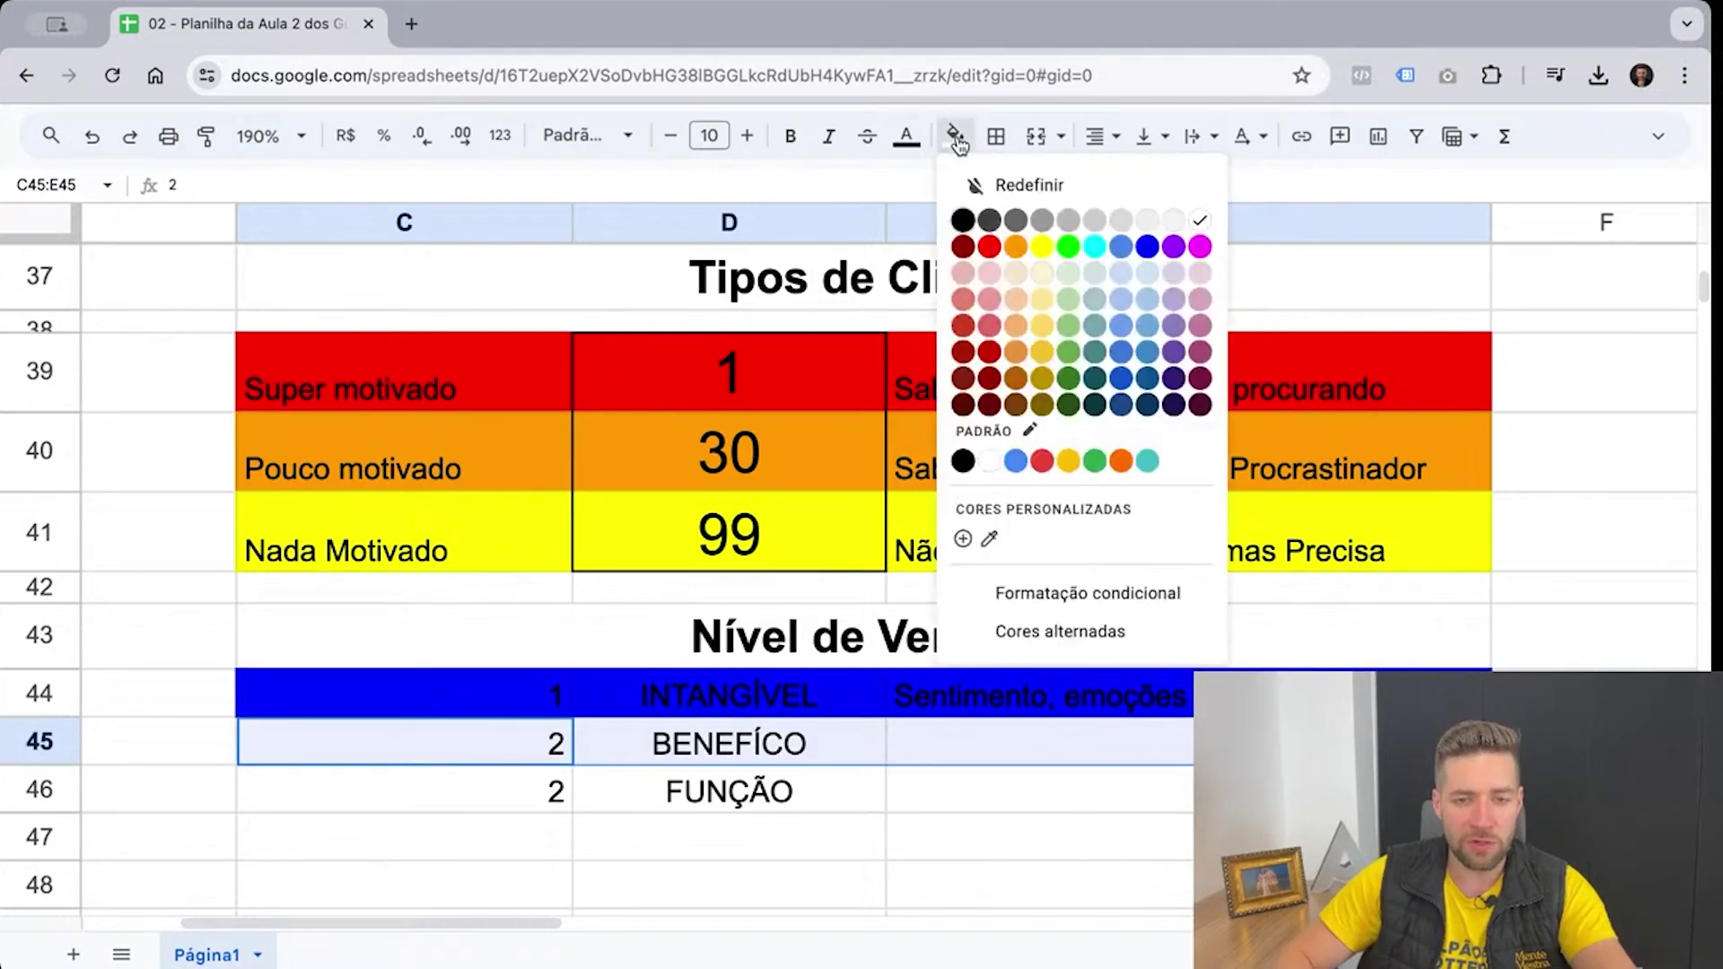
click(1121, 247)
drag(538, 791, 1020, 790)
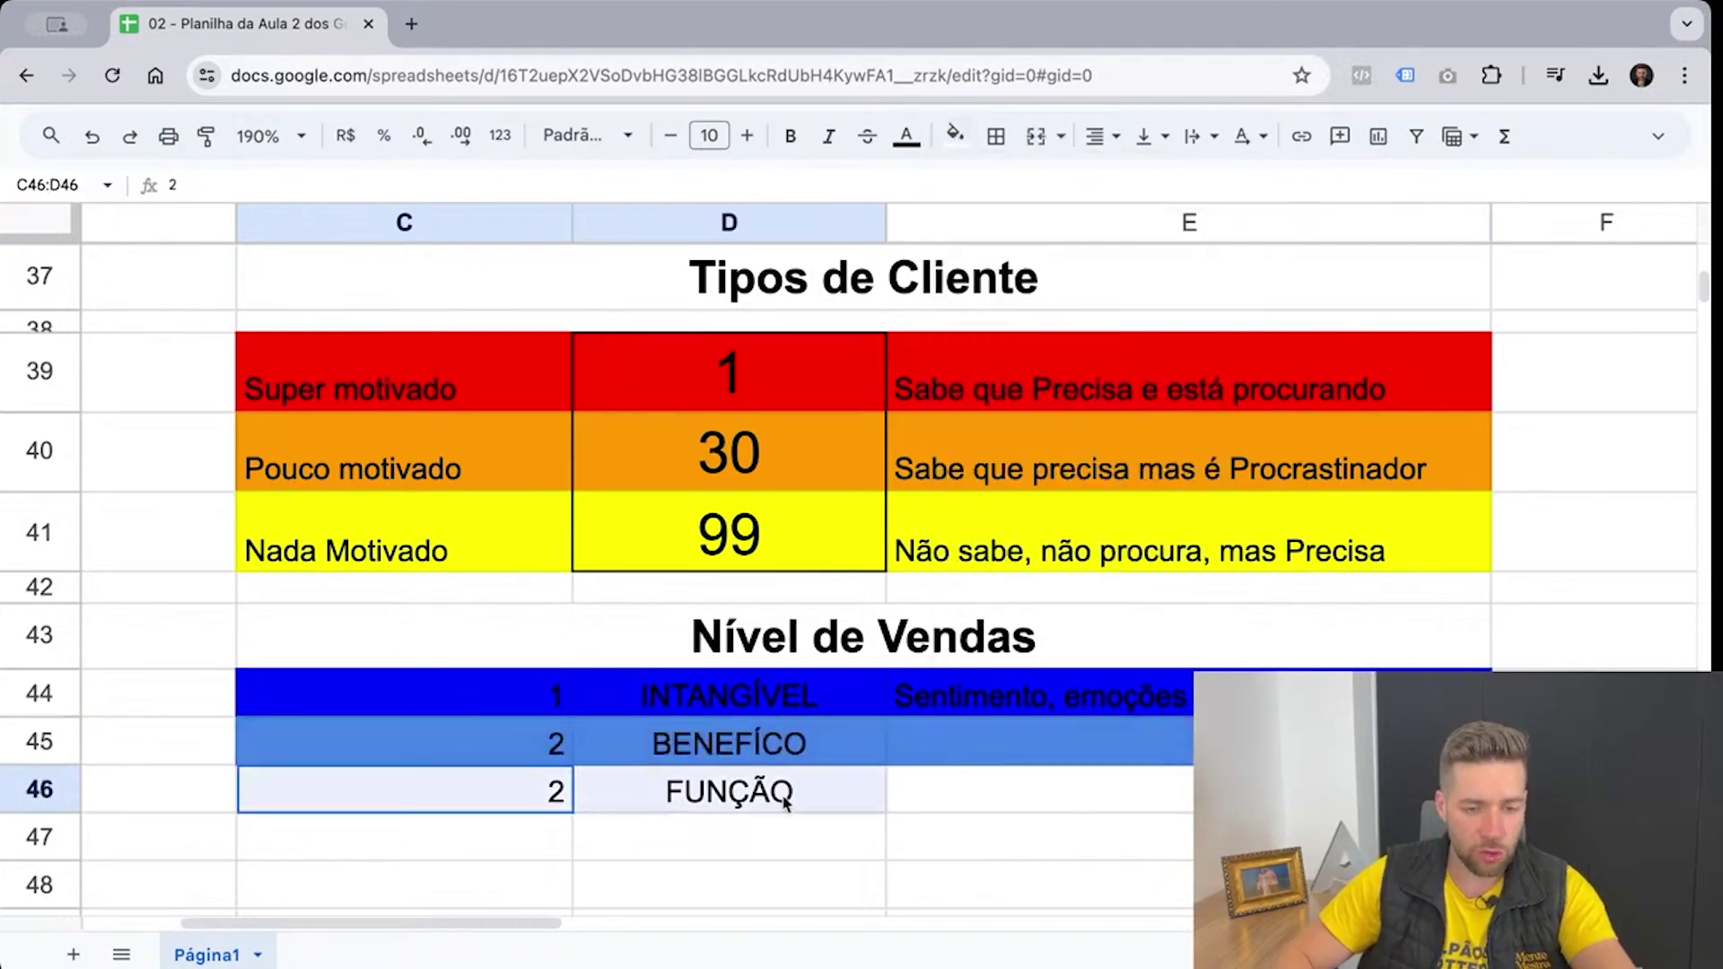
click(954, 135)
click(1097, 247)
Change the level number of FUNÇÃO in C46 to 3
click(845, 773)
click(513, 808)
text(3)
click(915, 790)
Change the text colour of the INTANGÍVEL row, C44:E44, to white
drag(485, 704, 1019, 695)
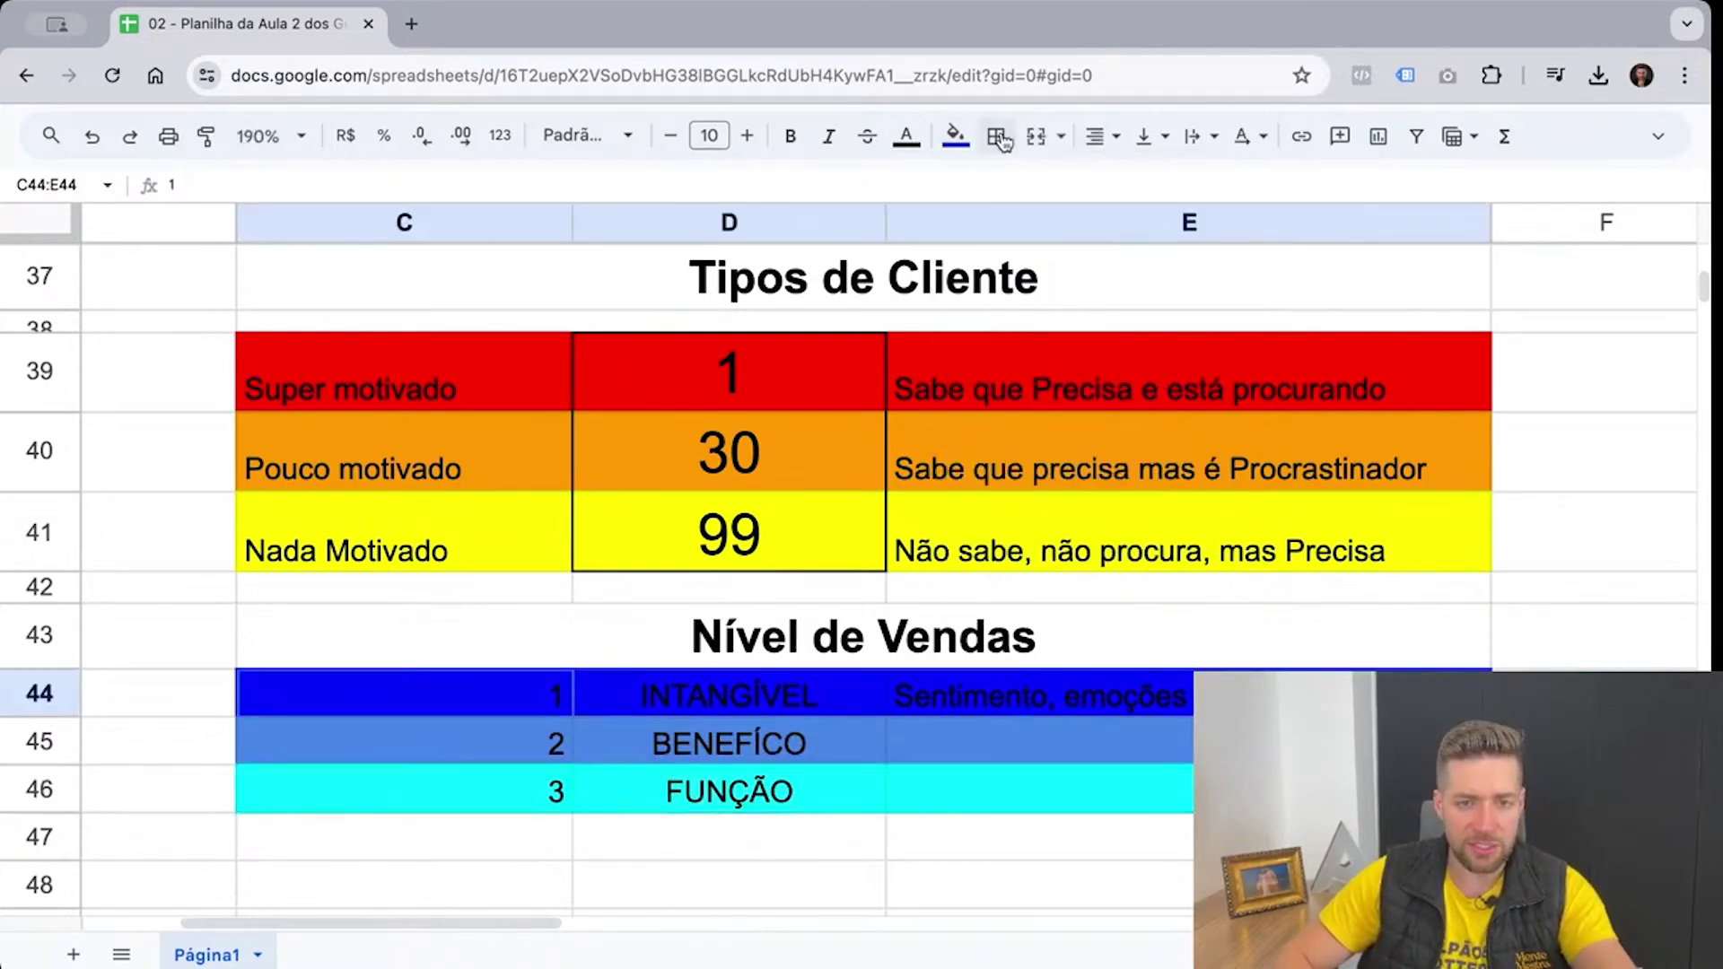
click(953, 135)
click(1151, 224)
click(951, 749)
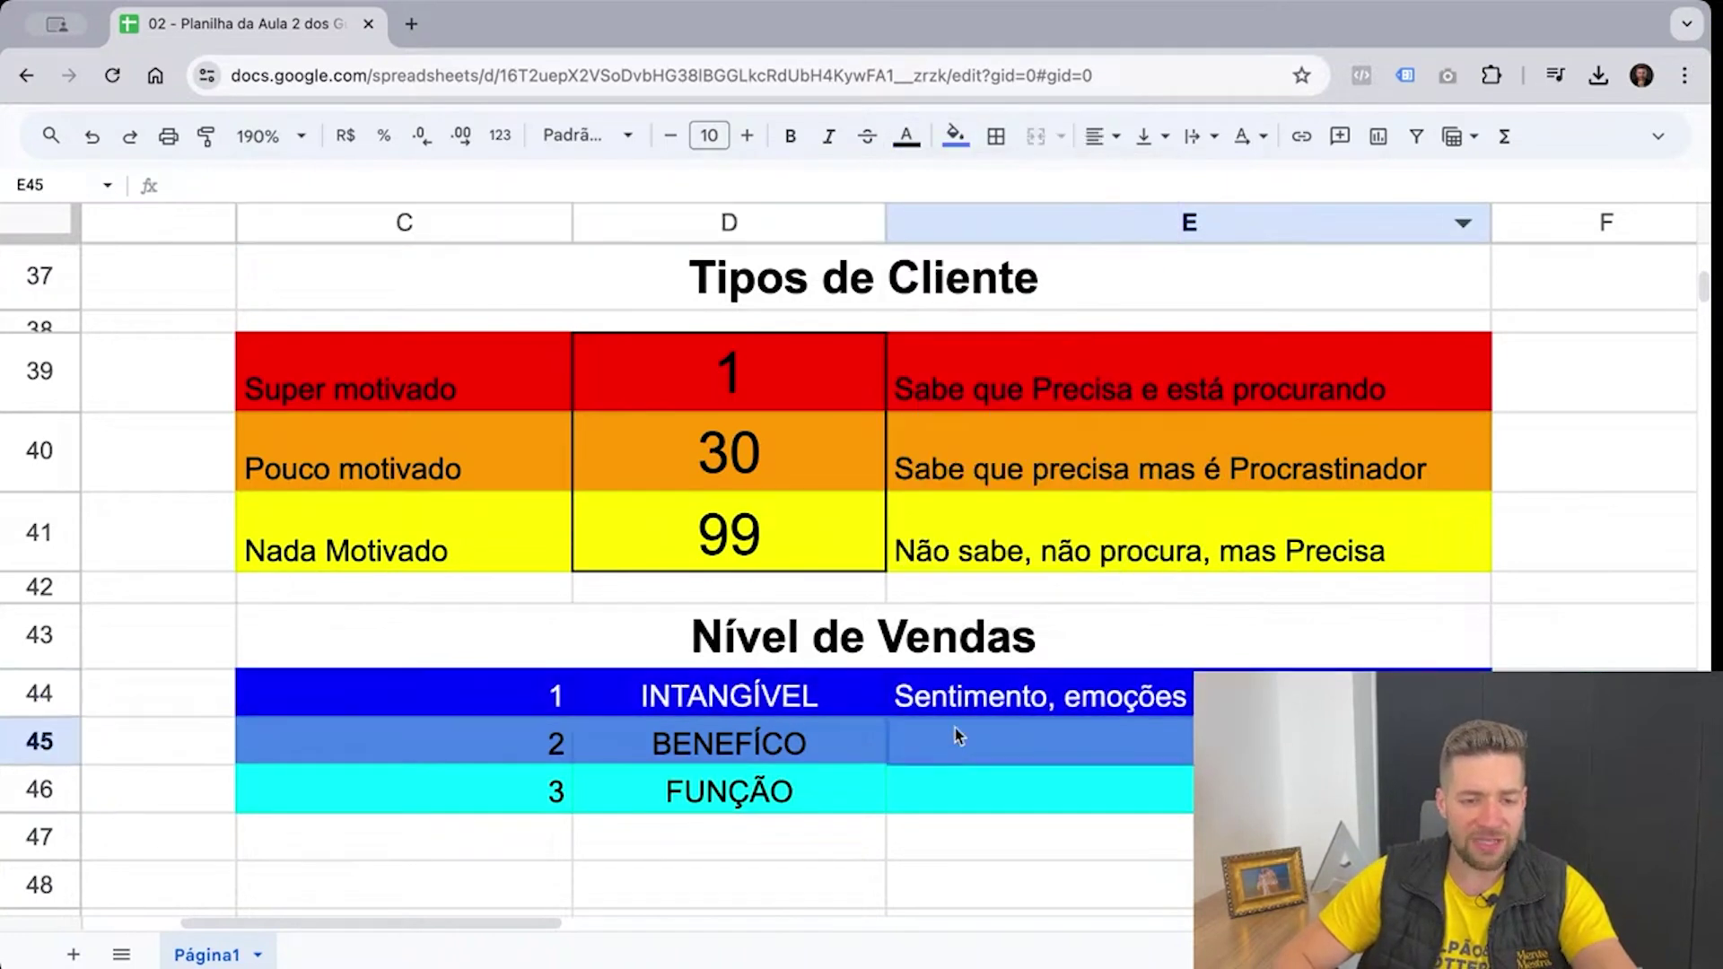
click(983, 699)
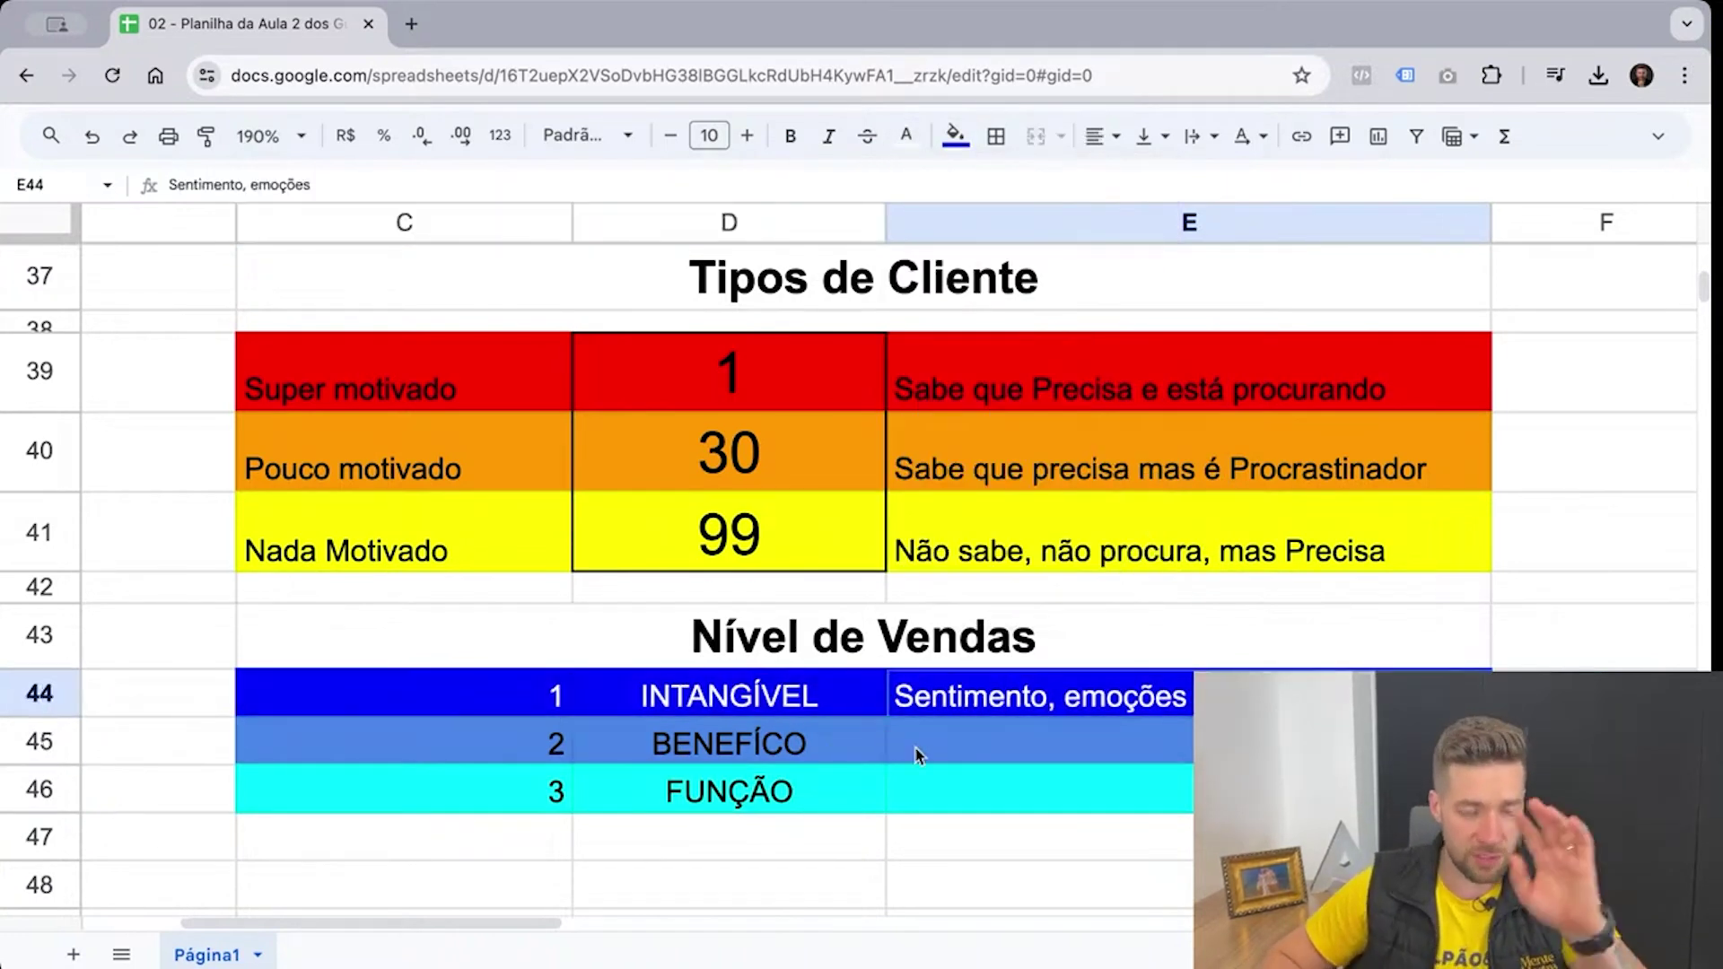
Correct the spelling of the second sales level in D45 to "BENEFÍCIO"
drag(404, 743, 978, 748)
double_click(786, 758)
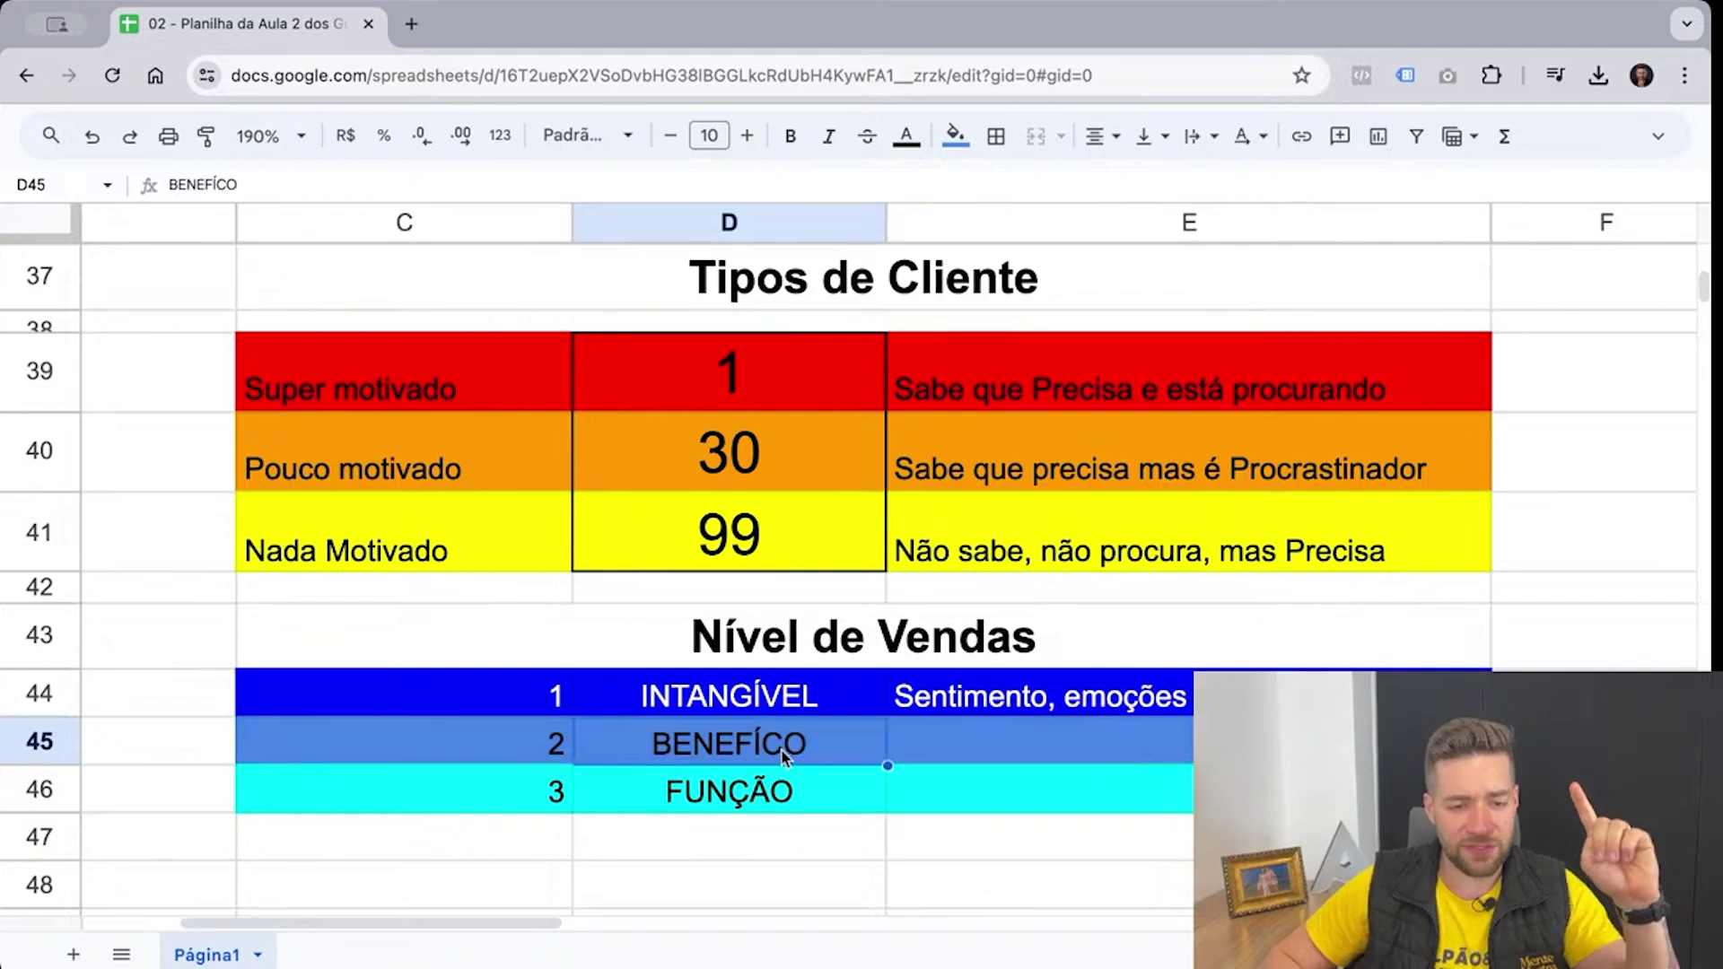
text(I)
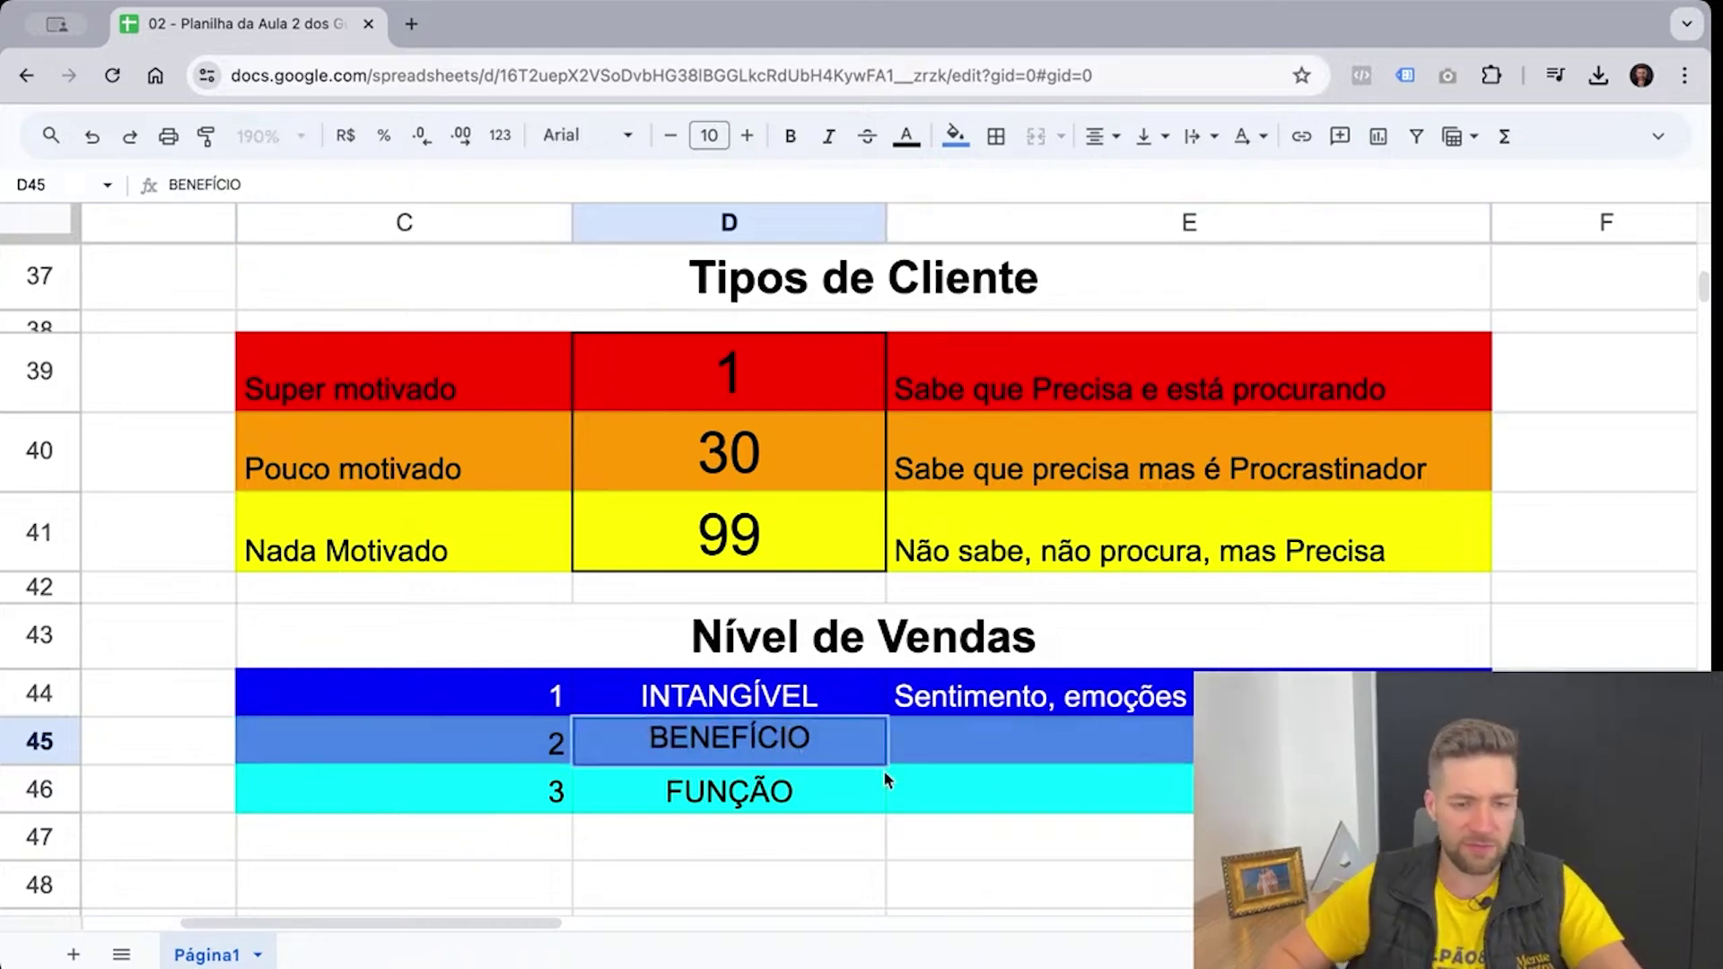
Make the three sales level names in D44:D46 bold and enlarge them to font size 13
drag(729, 695, 729, 790)
key(ctrl+b)
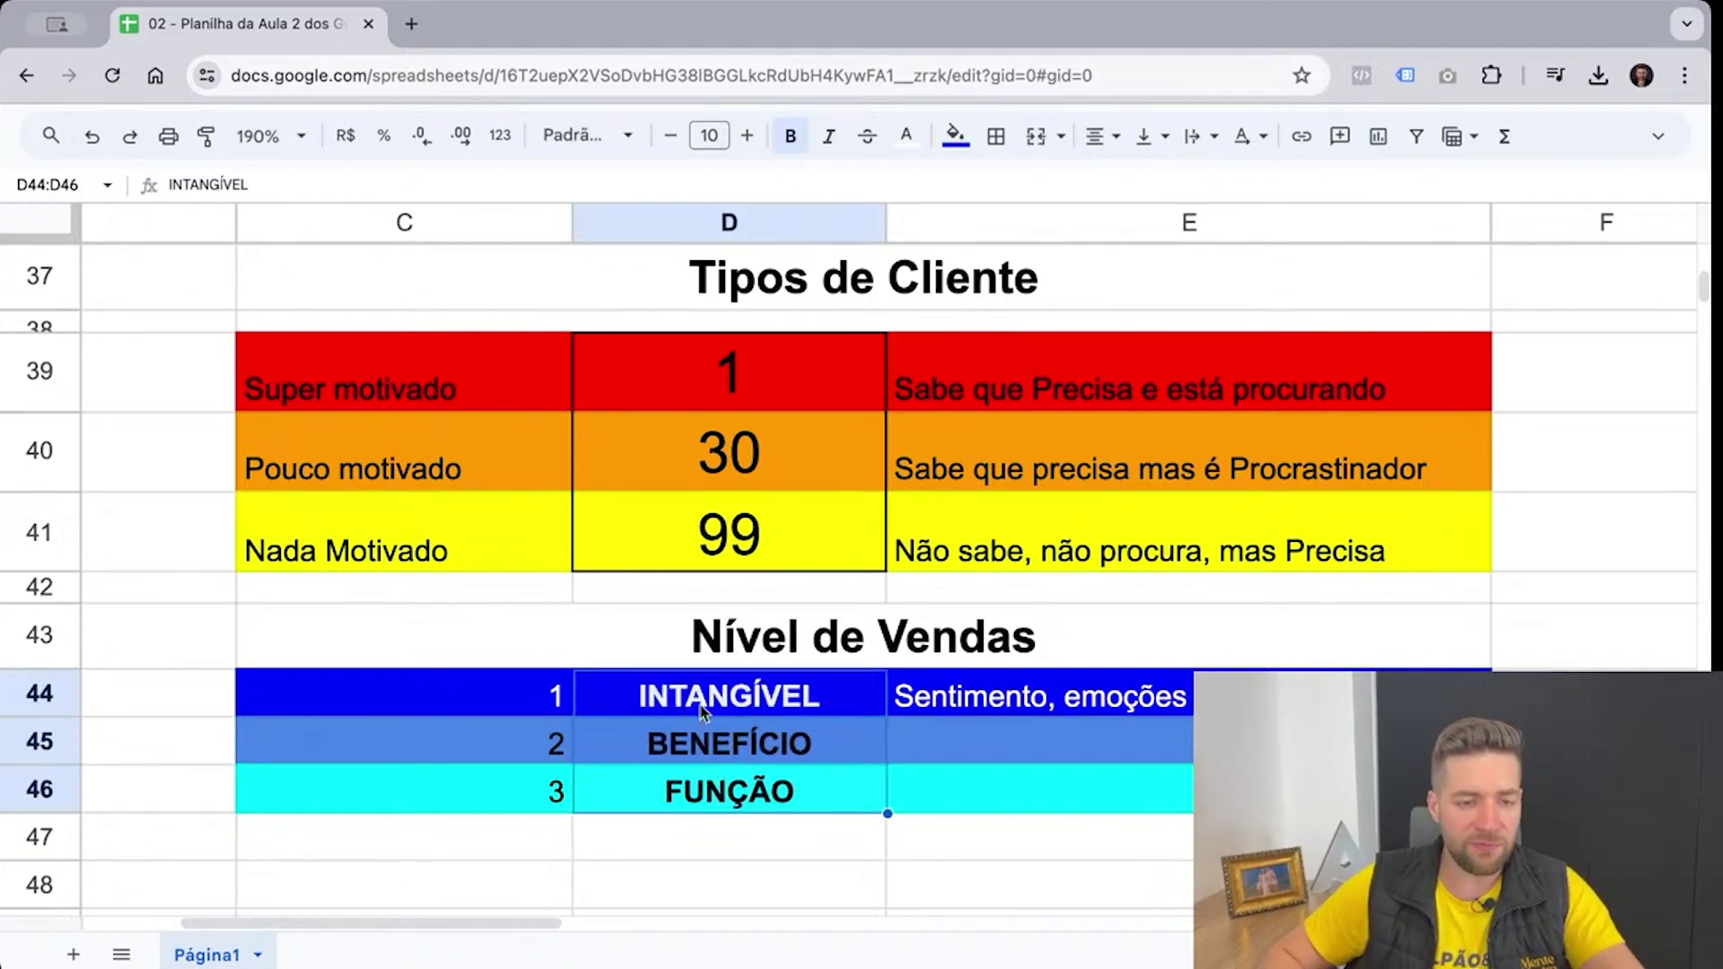
click(745, 136)
click(744, 137)
click(933, 870)
Enter "O que eu vou ganhar, ou perder por comprar ou não de você" in E45 as the BENEFÍCIO description
click(951, 757)
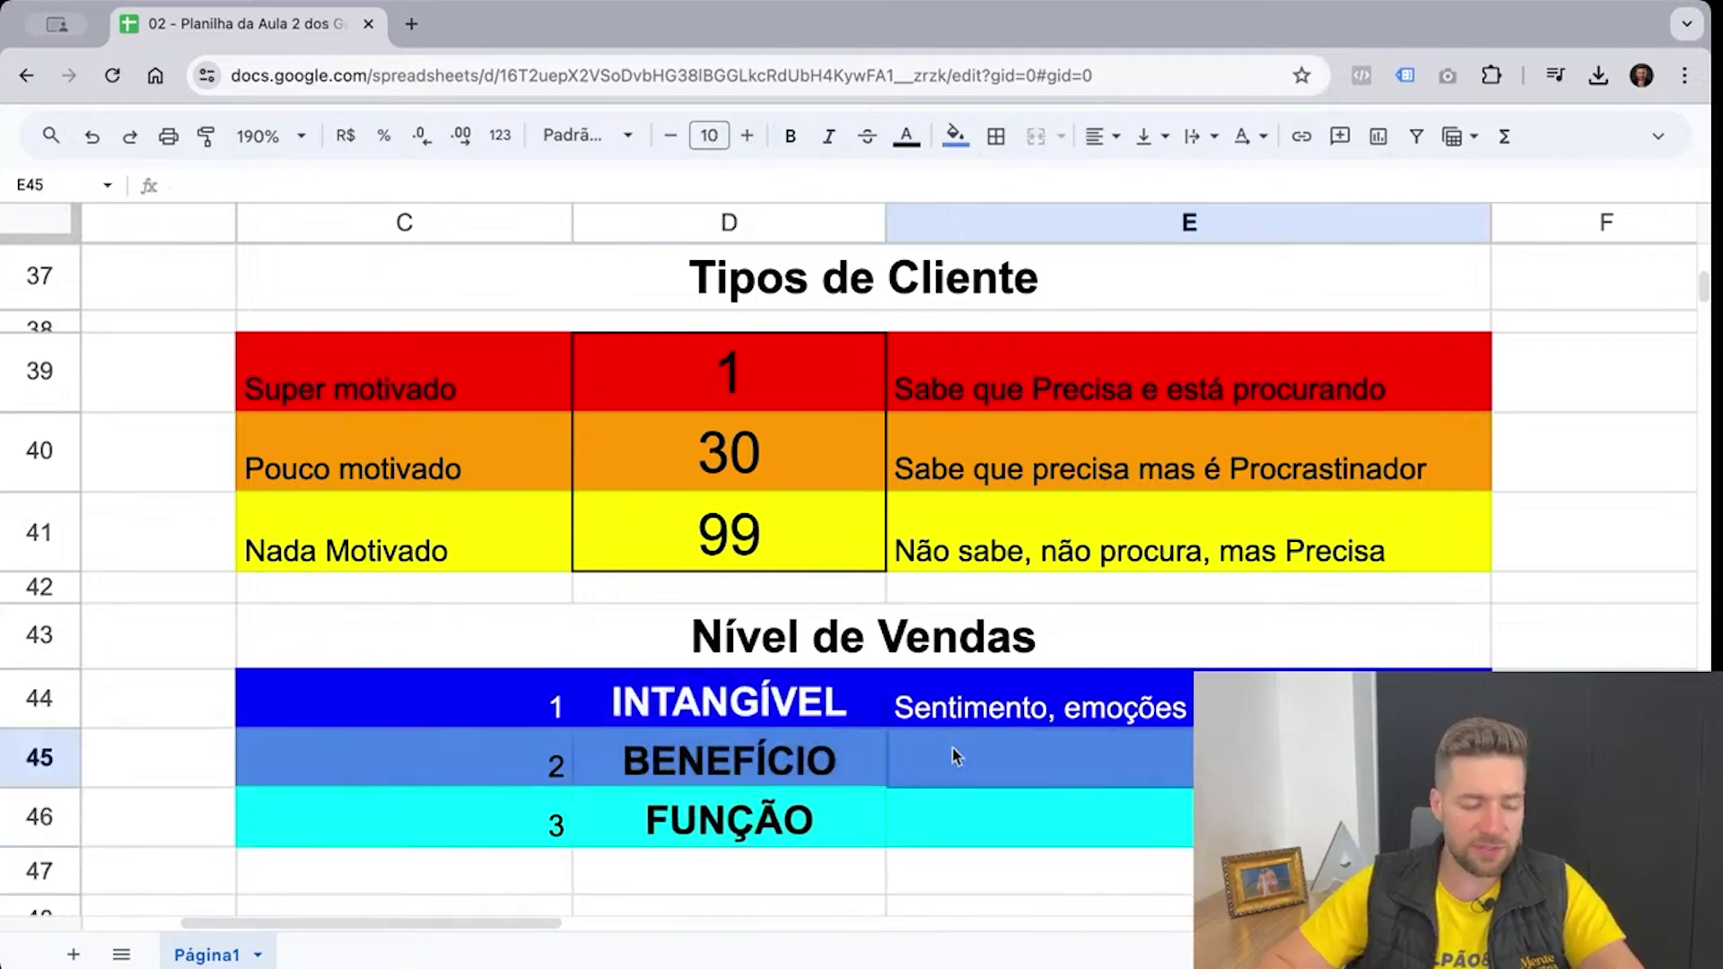
text(COmo eu)
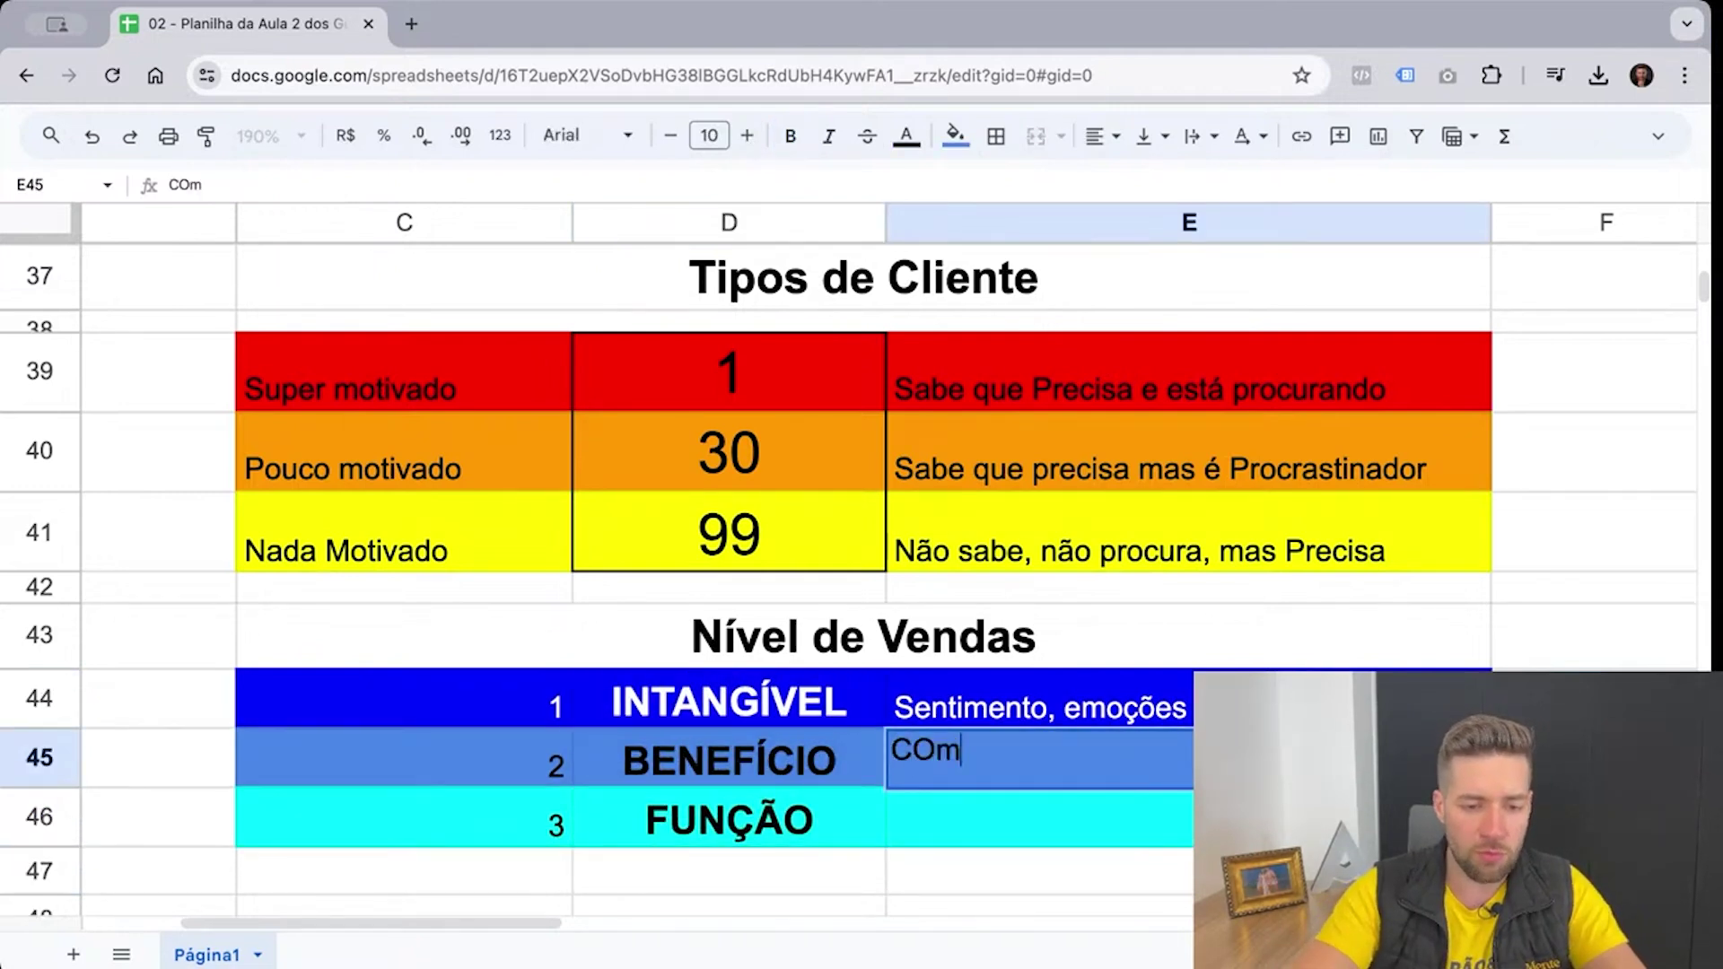
key(BackSpace)
key(BackSpace)
key(BackSpace)
key(BackSpace)
key(BackSpace)
key(BackSpace)
key(BackSpace)
text(O que eu vou )
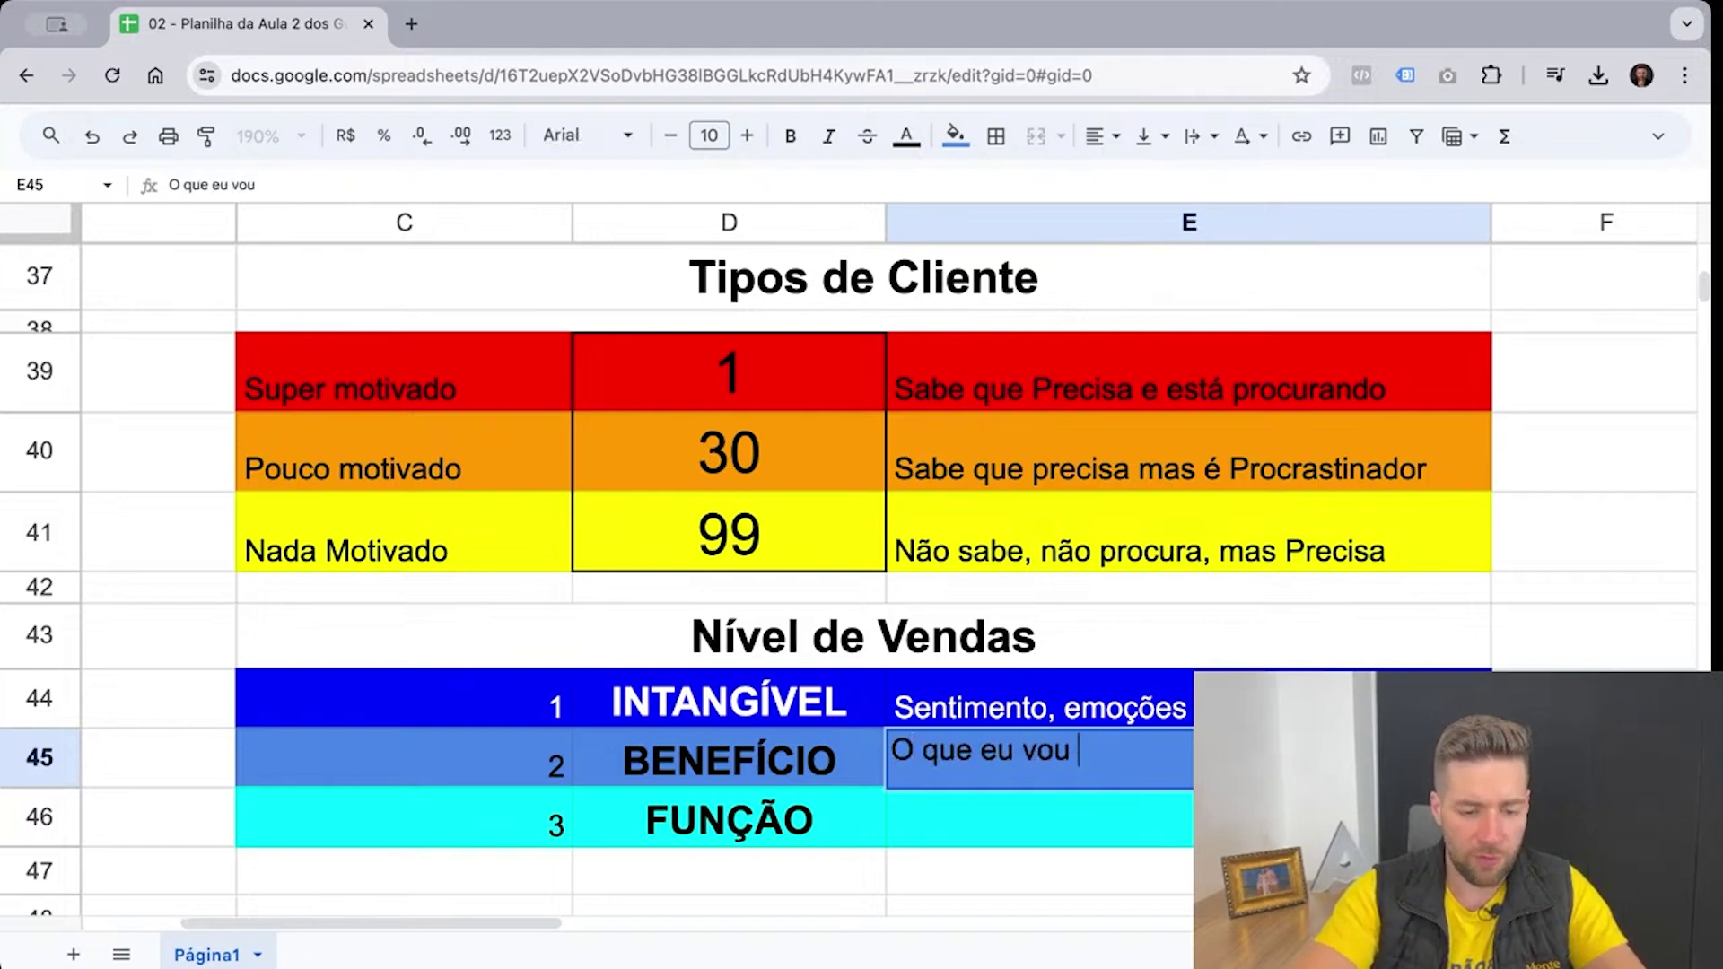
text(ganhar, cu perder por comprar ou não de você)
key(Return)
Reduce the font size of the BENEFÍCIO description in E45 to 6
click(985, 766)
click(675, 137)
click(675, 137)
click(675, 138)
click(671, 136)
Correct the last word of the E45 description to "você" and wrap the cell's text
key(Return)
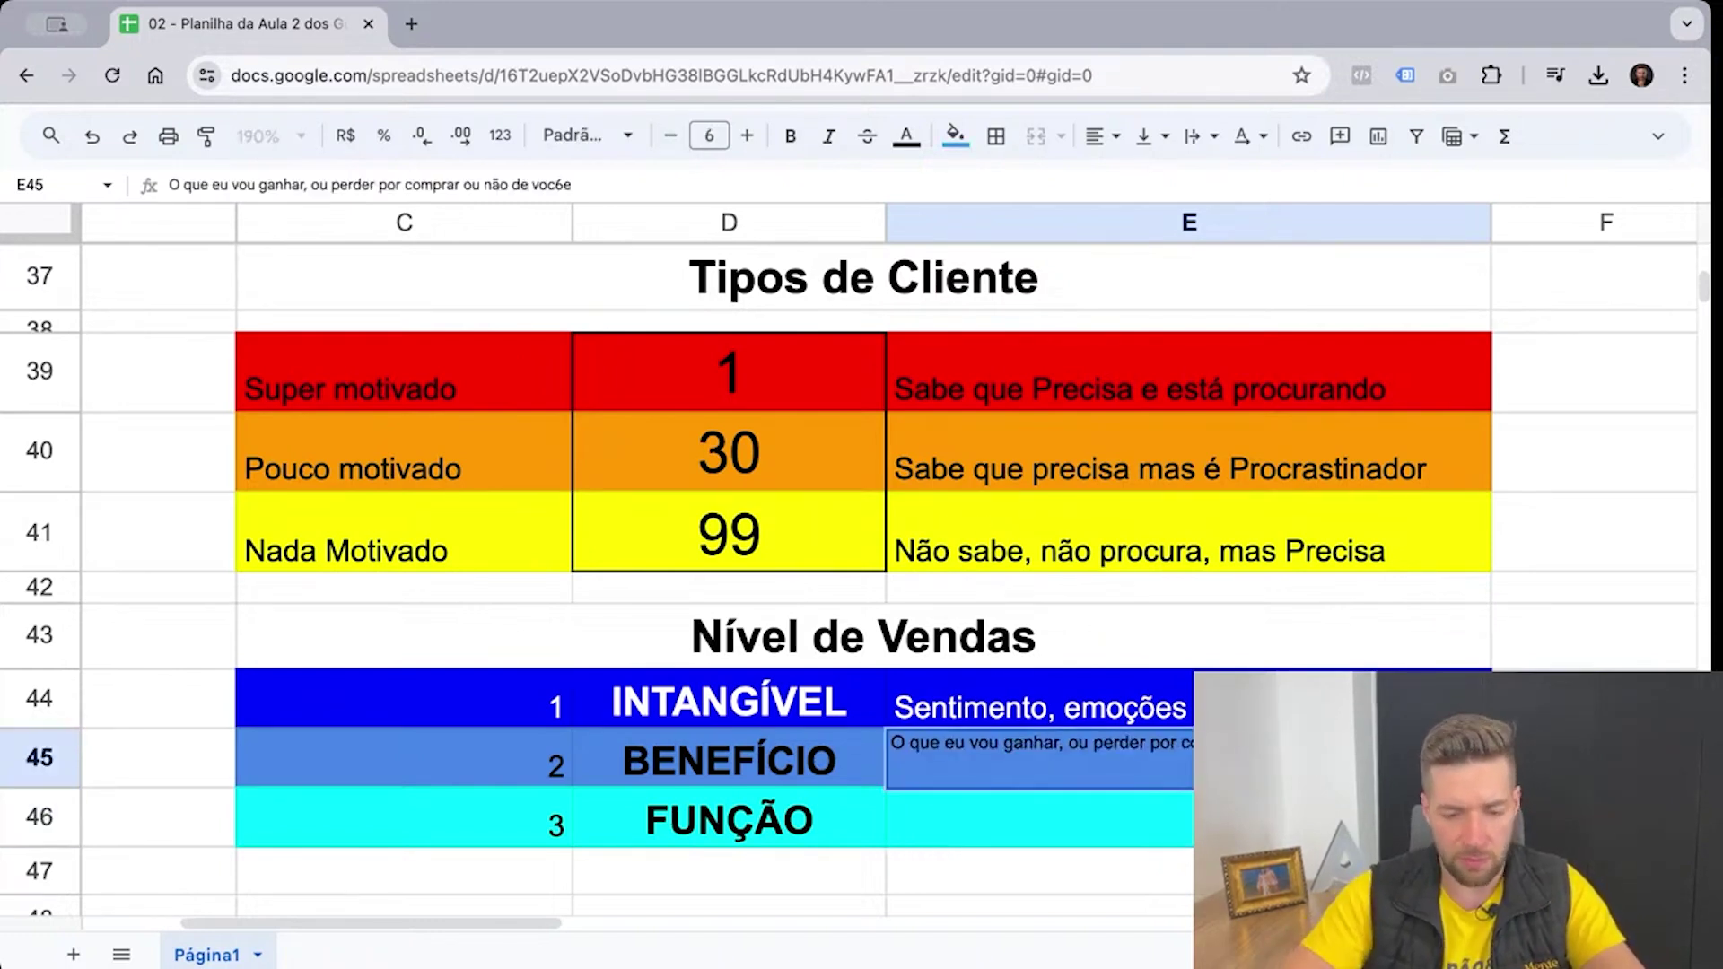
key(Return)
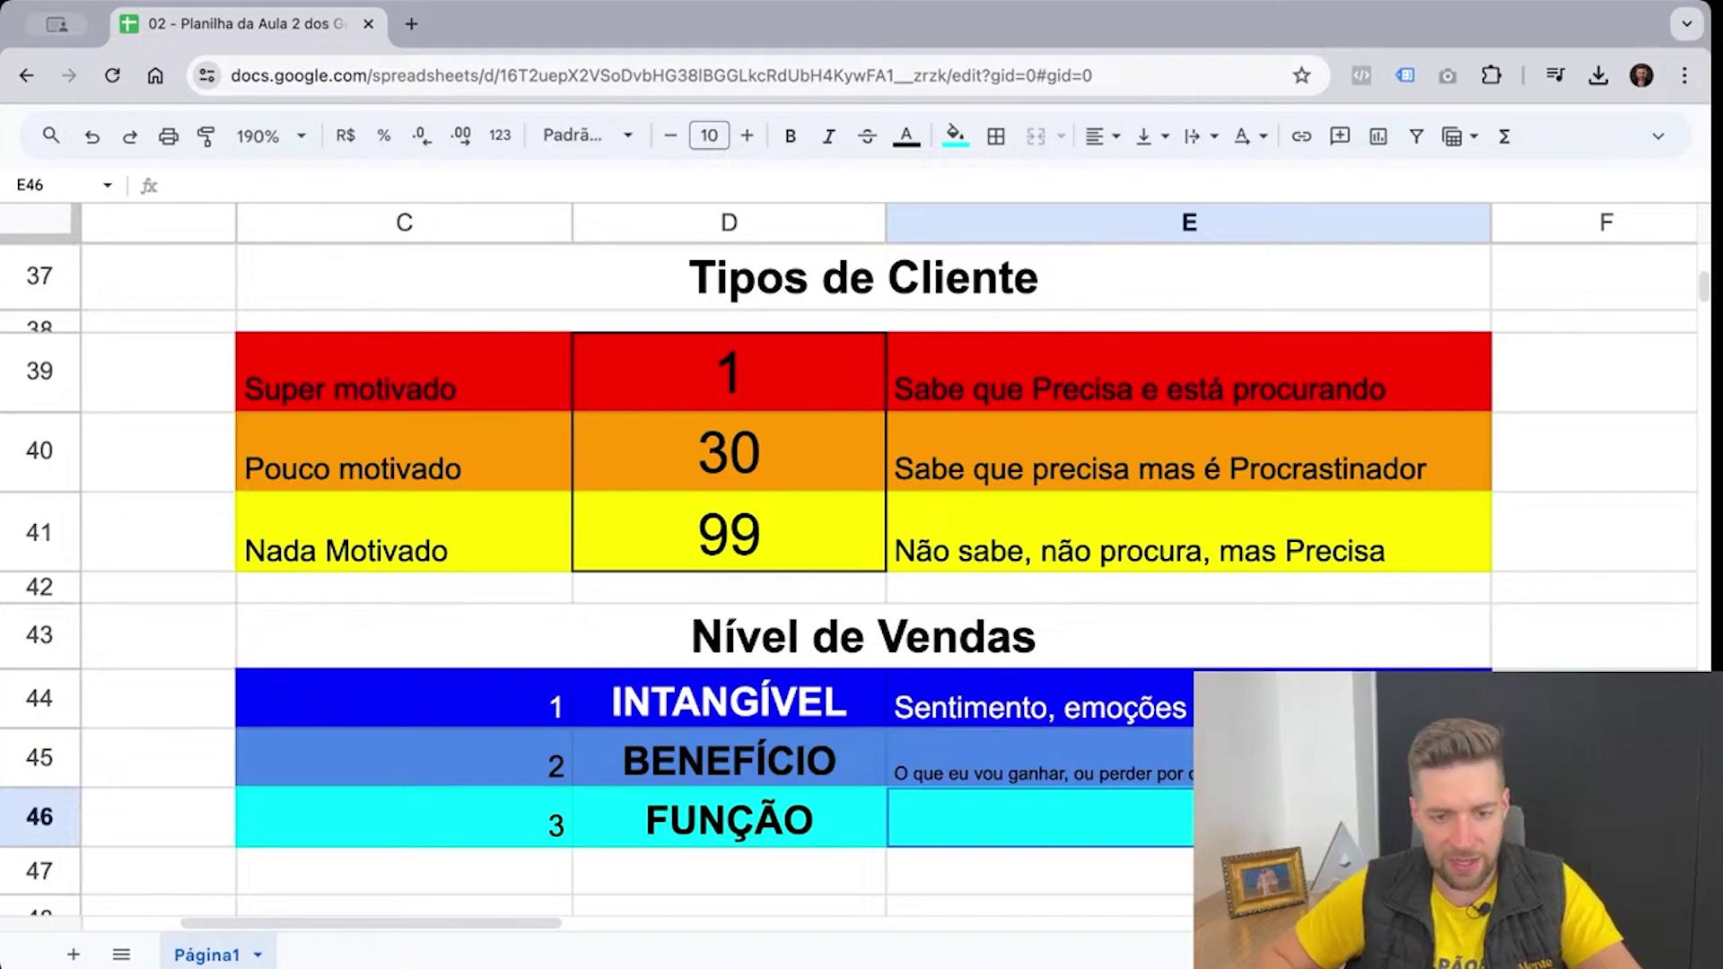
key(Up)
click(1200, 136)
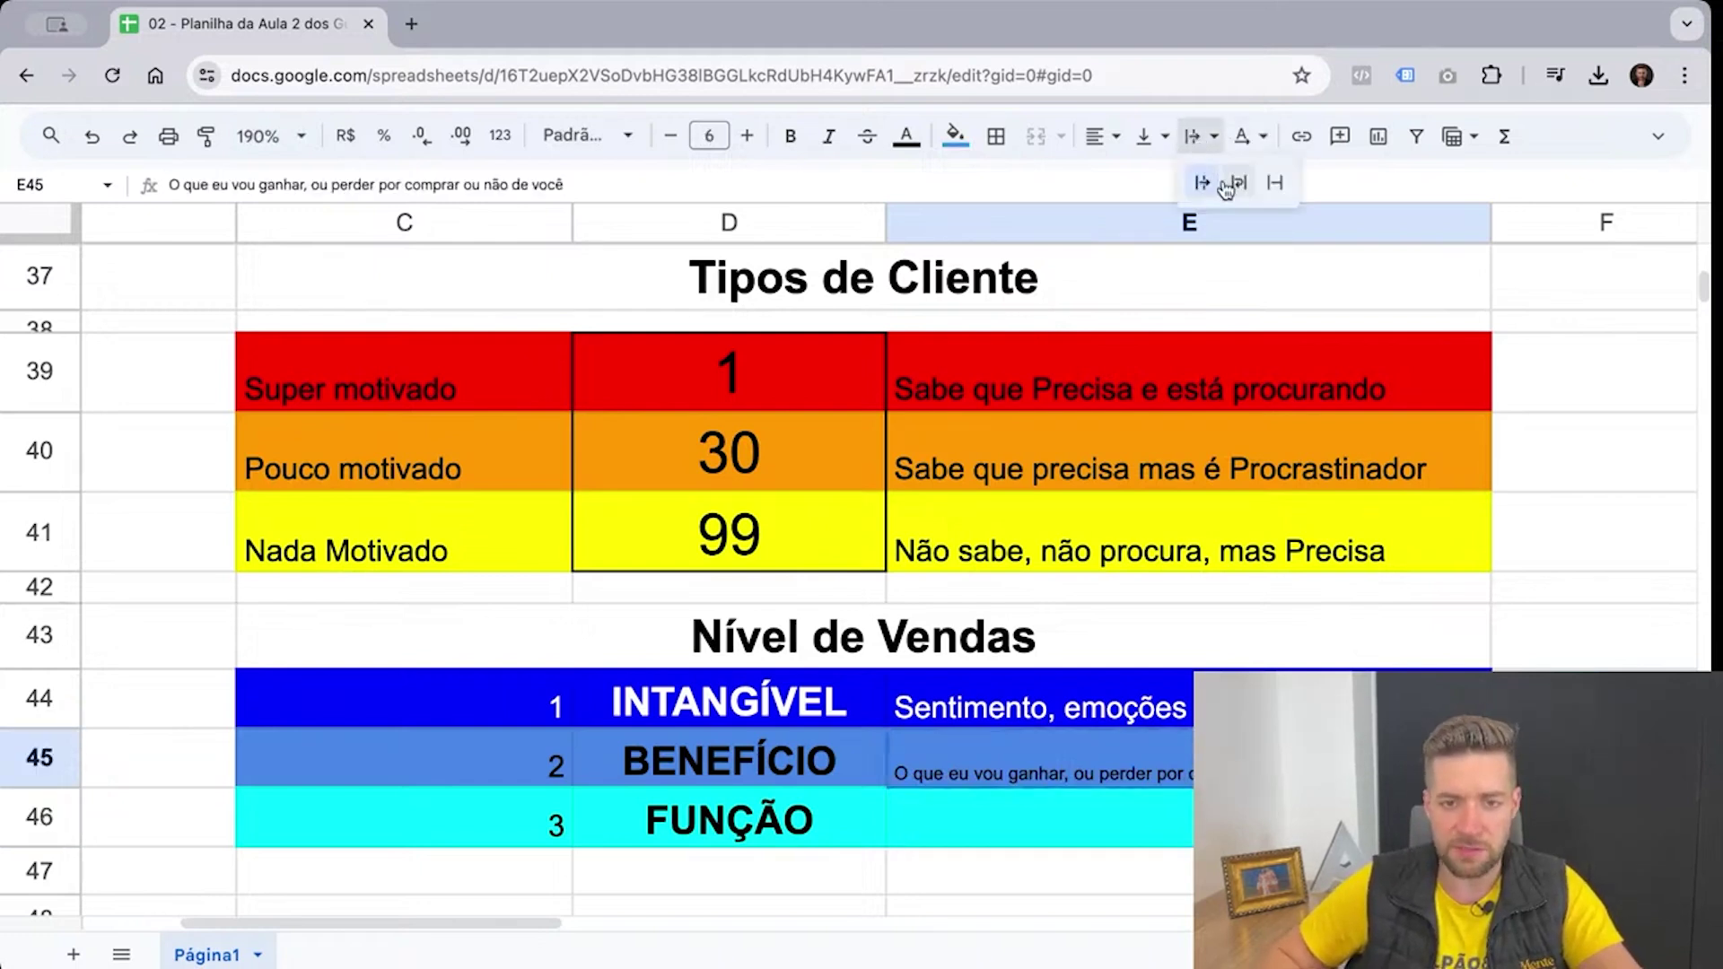
click(1237, 183)
Raise the font size of the wrapped description in E45 to 10 and reduce it by one size
click(747, 136)
click(746, 137)
click(747, 136)
click(747, 136)
click(758, 752)
scroll(757, 747, right, 1)
scroll(758, 746, up, 1)
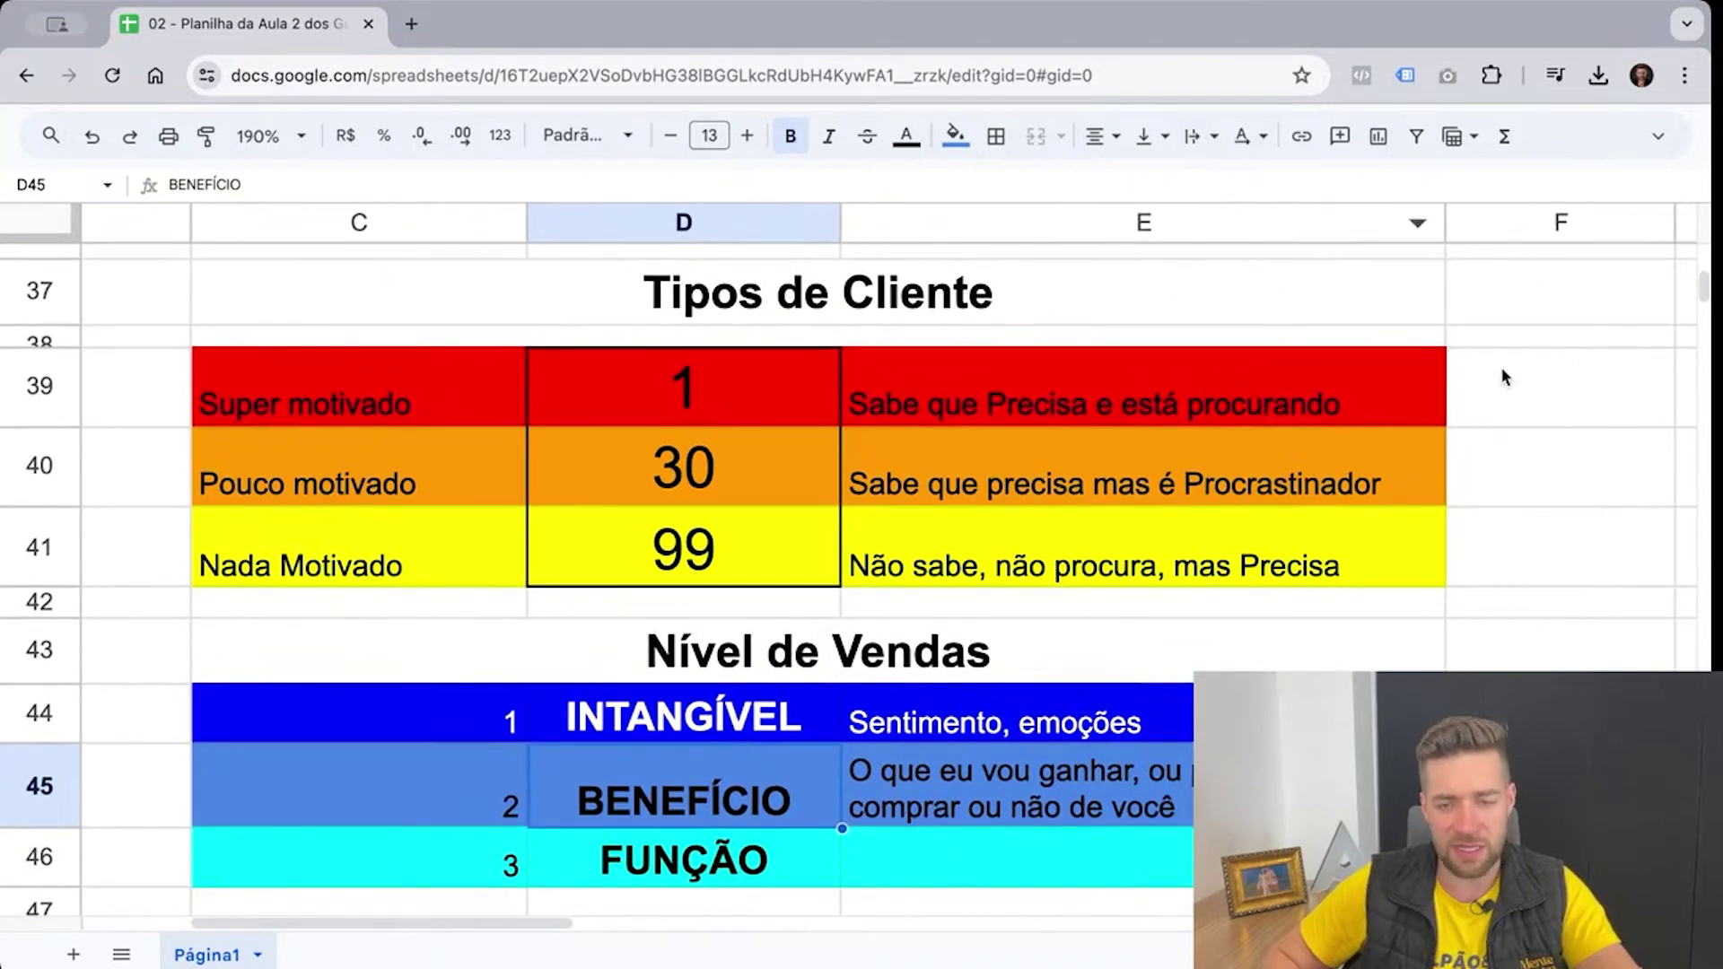
click(987, 857)
click(987, 789)
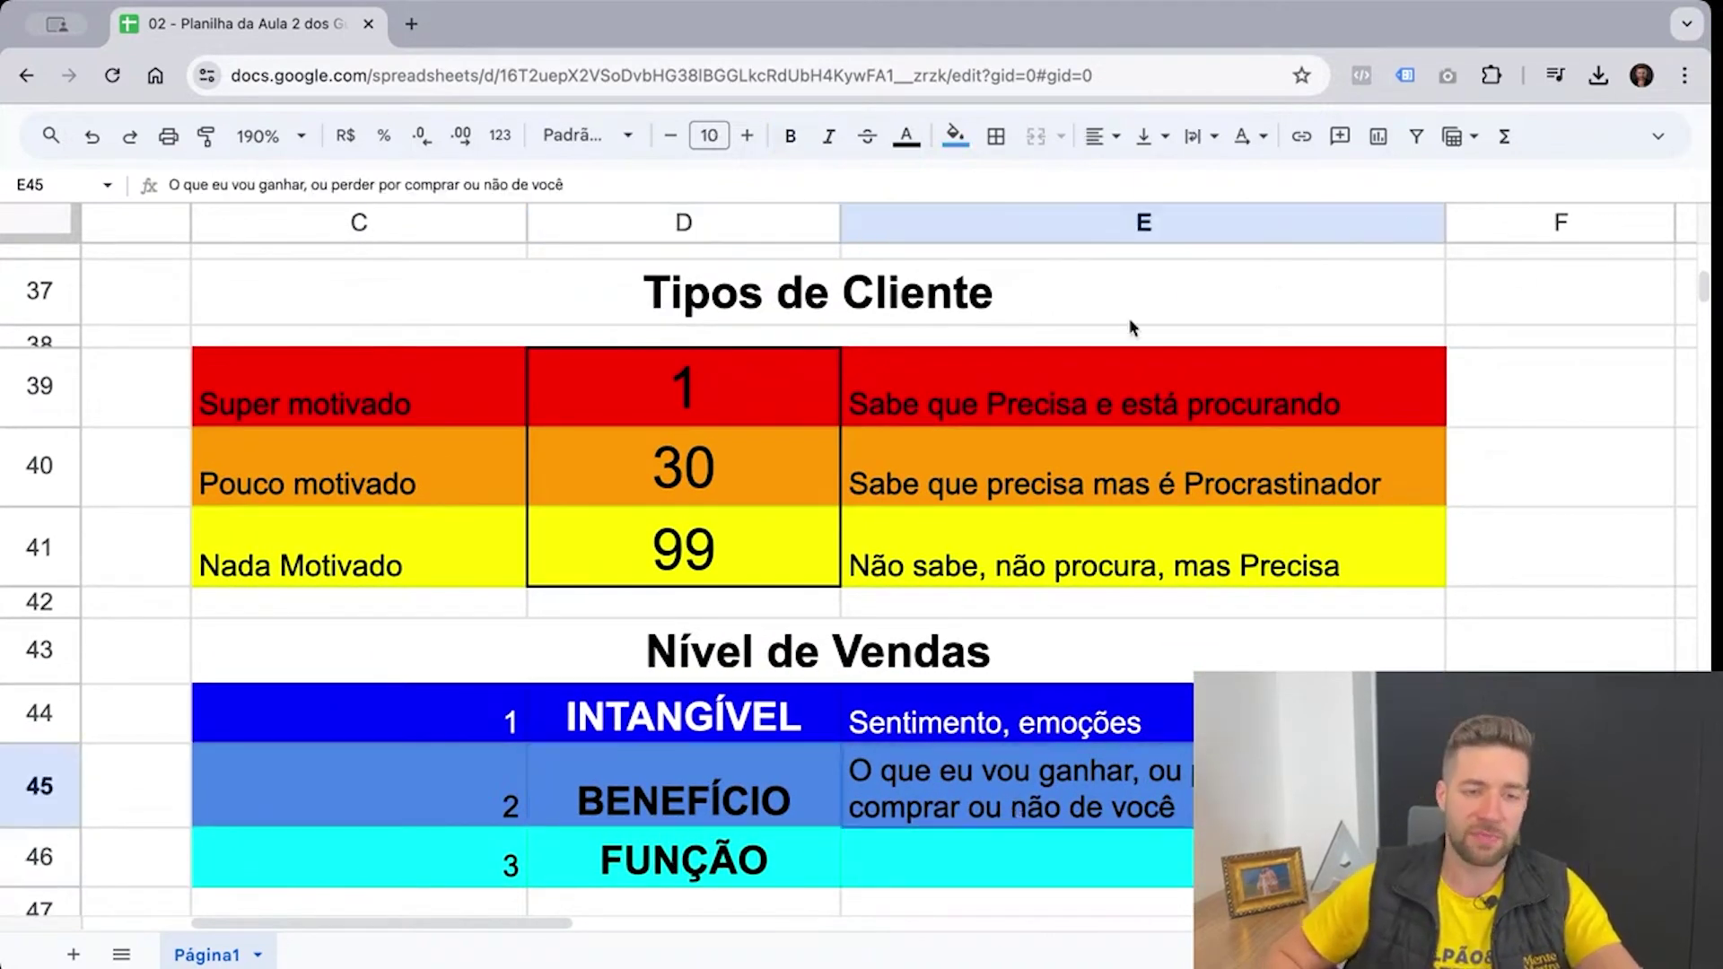
click(669, 136)
Enter "Detalhes técnicos do seu produto, processos." in E46 as the FUNÇÃO description and widen column E slightly
click(963, 839)
text(Detalhes técni)
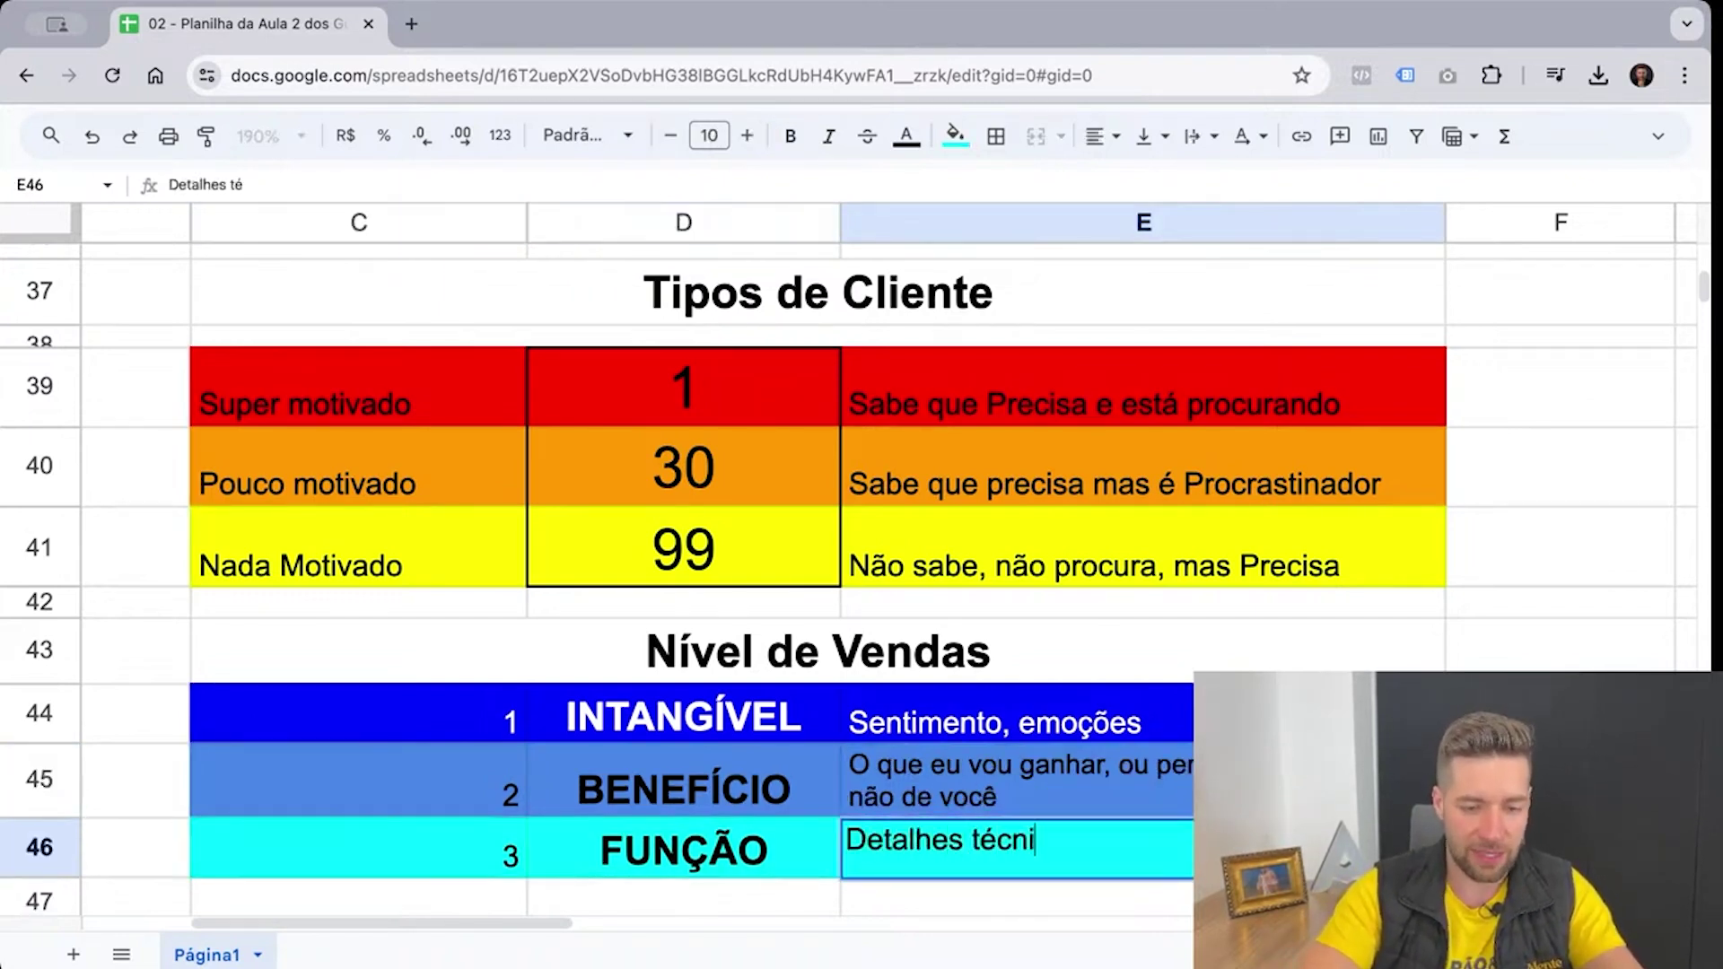
text(cos do seu produto)
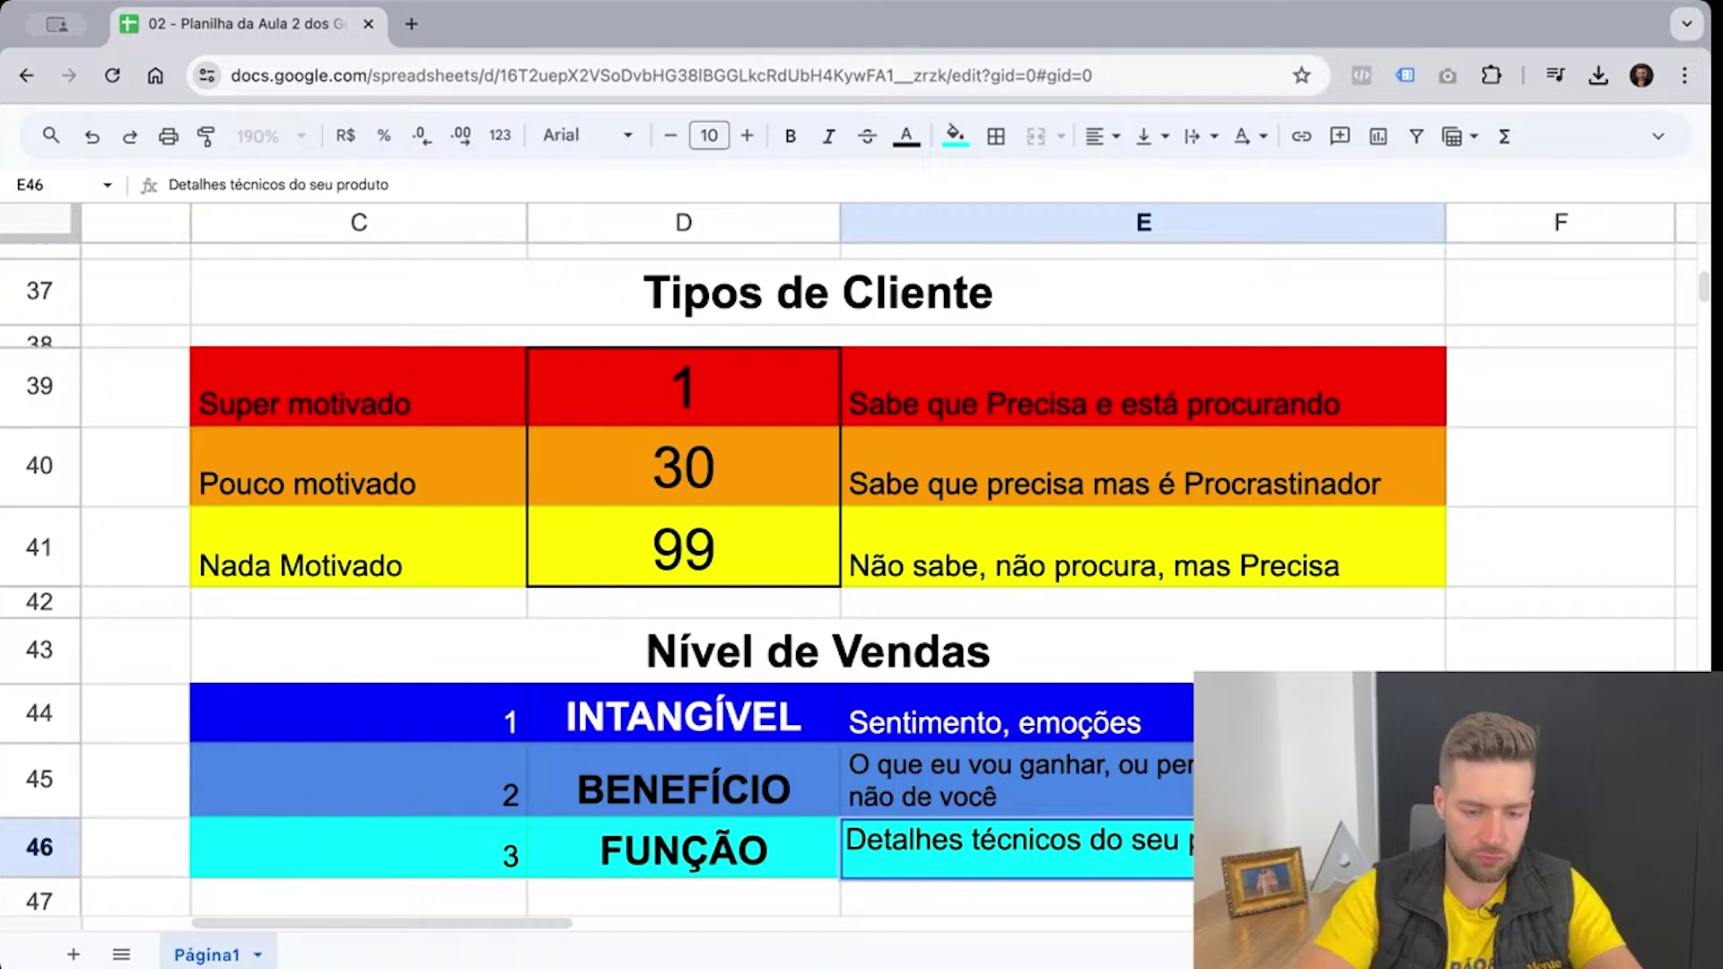
text(, processos)
key(Return)
click(1148, 798)
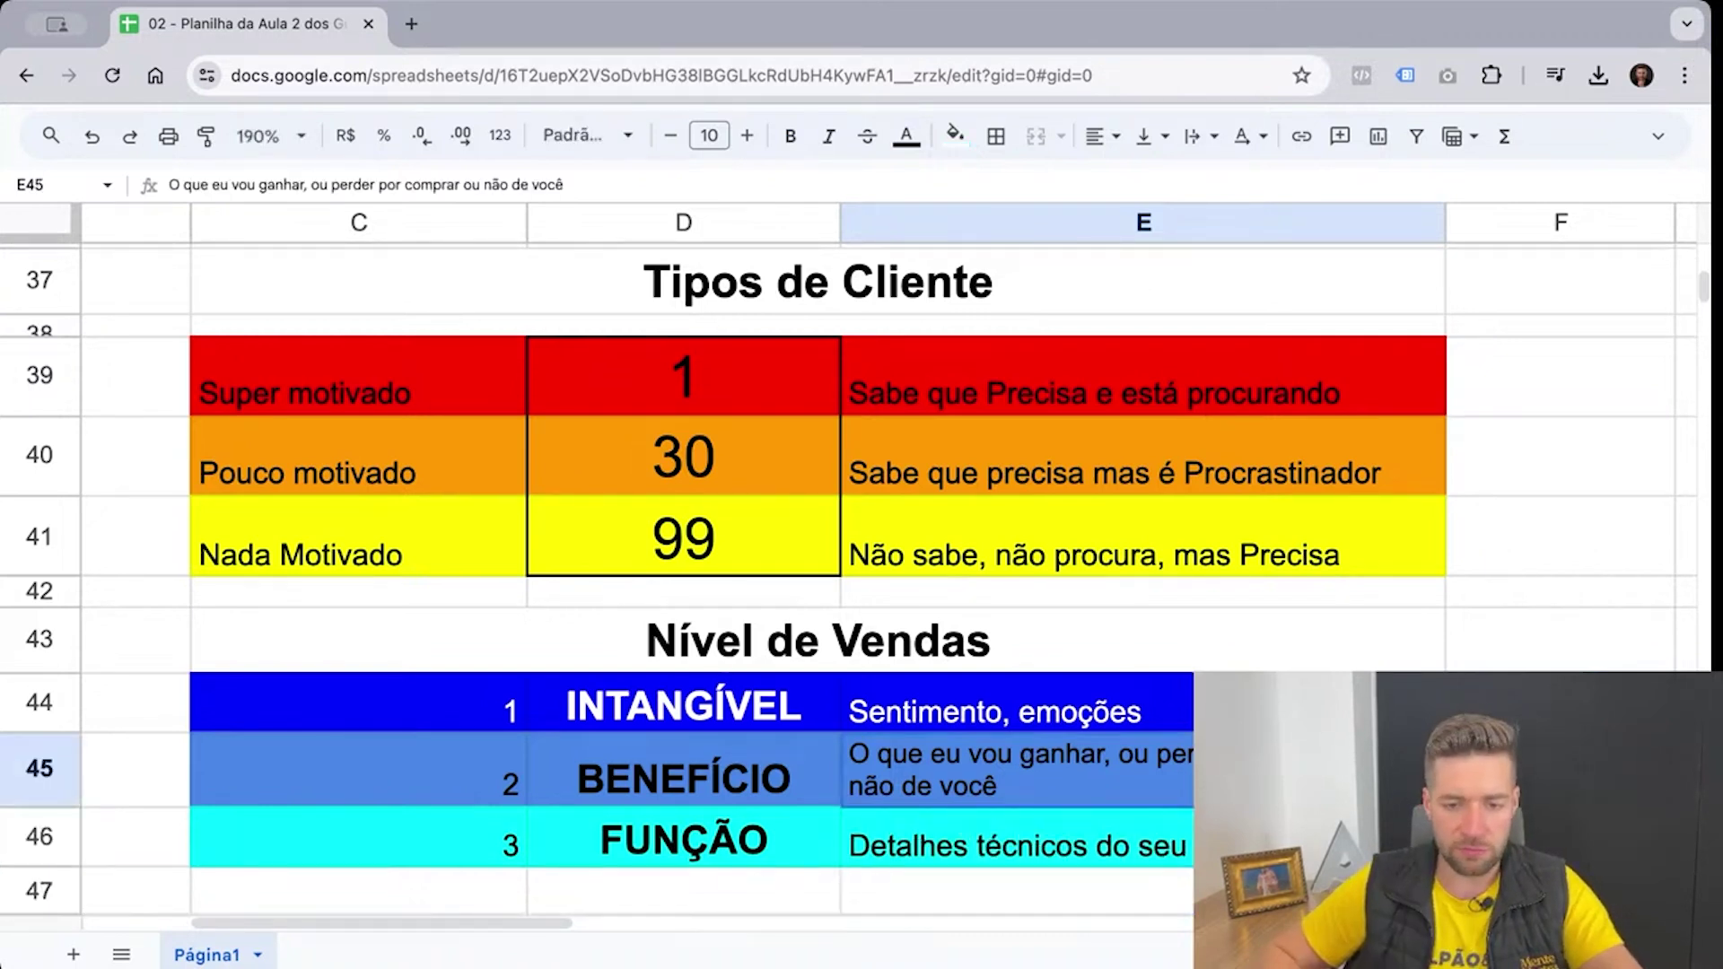
drag(1470, 222, 1493, 256)
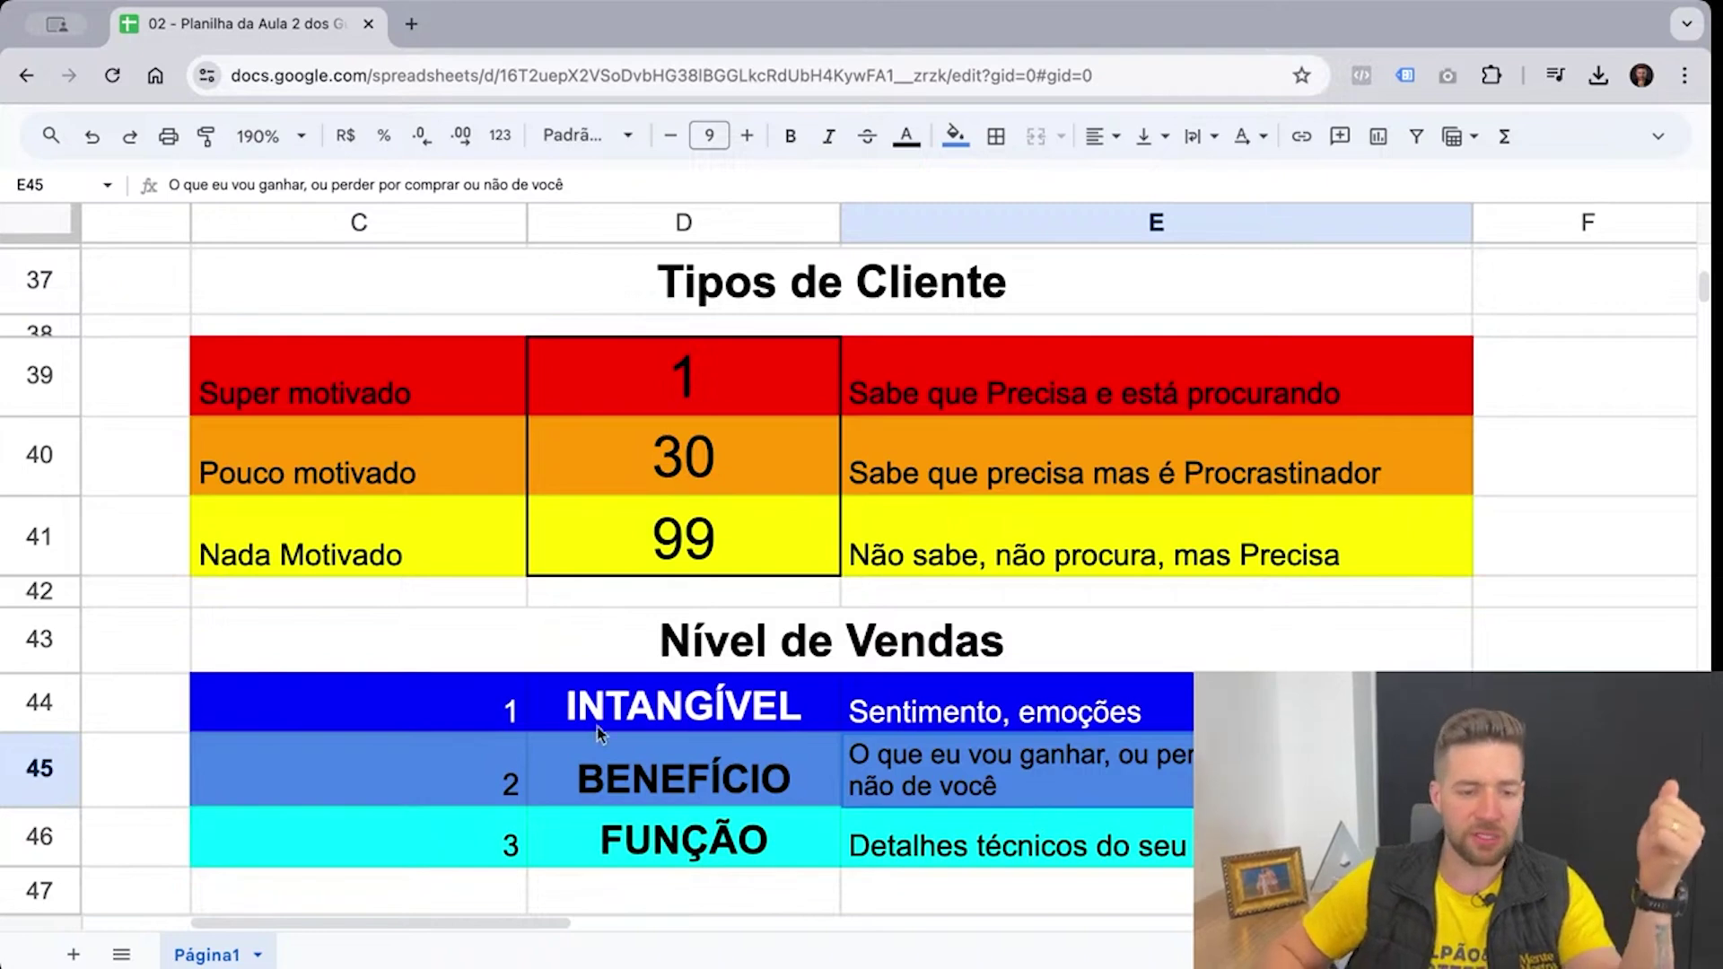
Review the INTANGÍVEL, BENEFÍCIO and FUNÇÃO rows of the "Nível de Vendas" table, comparing each level with its description
scroll(1003, 448, down, 4)
drag(359, 359, 1003, 352)
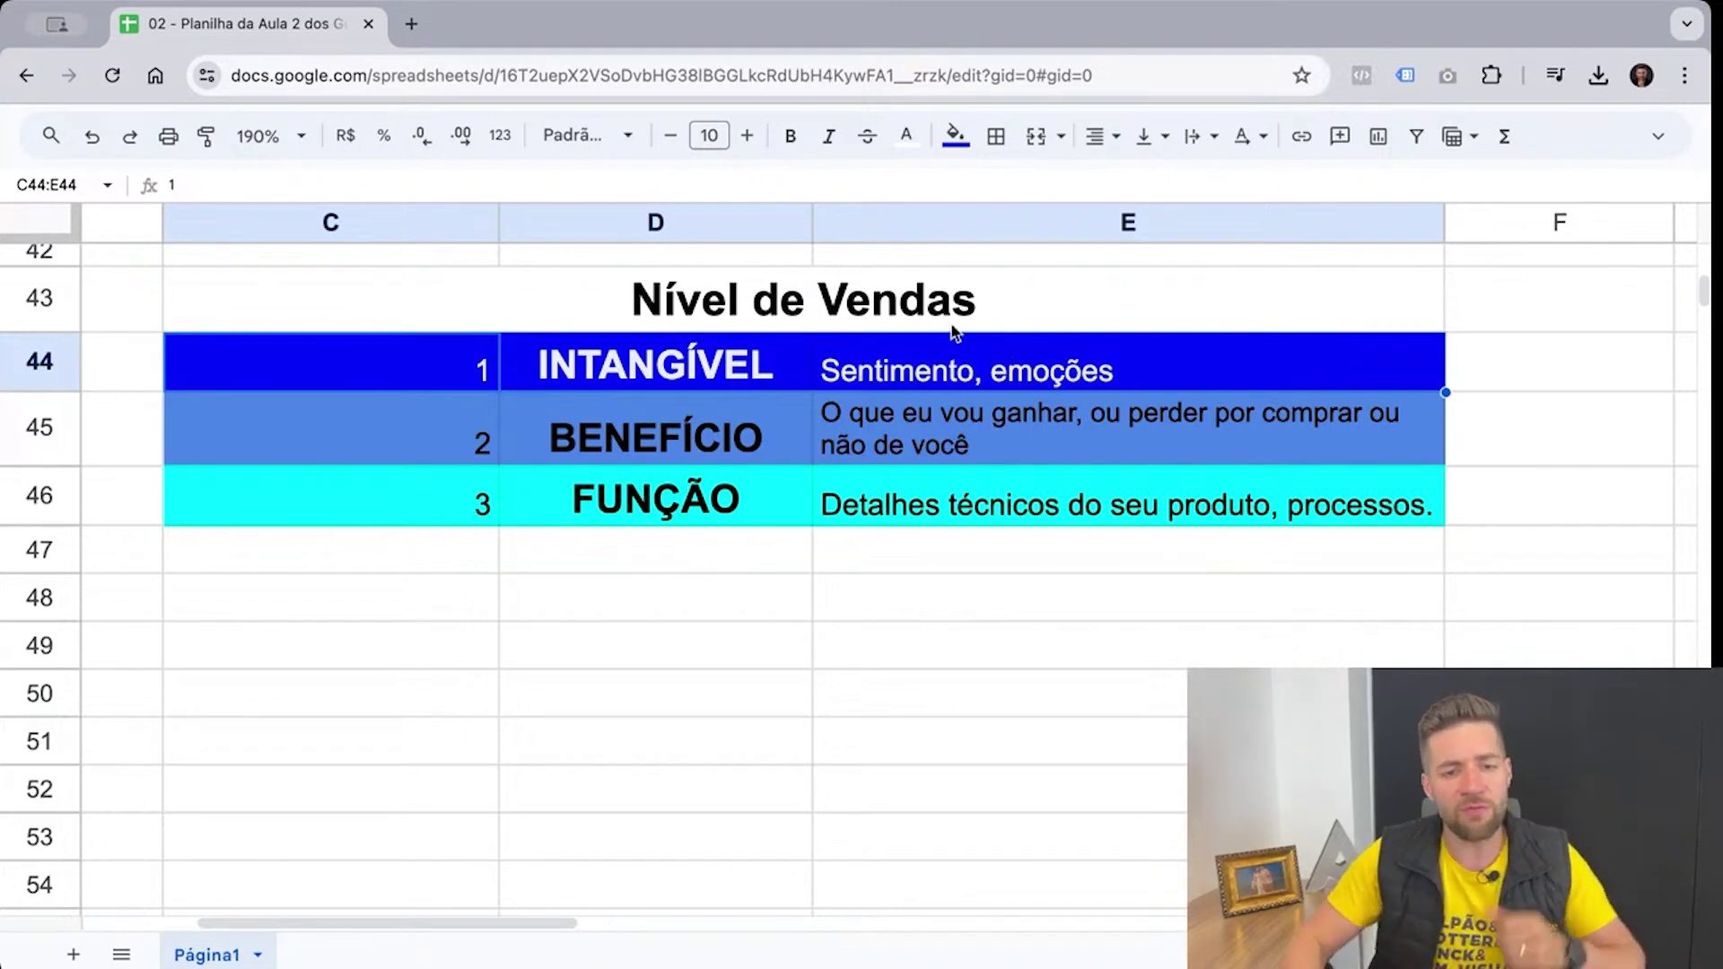
drag(719, 519, 476, 496)
key(Down)
key(Down)
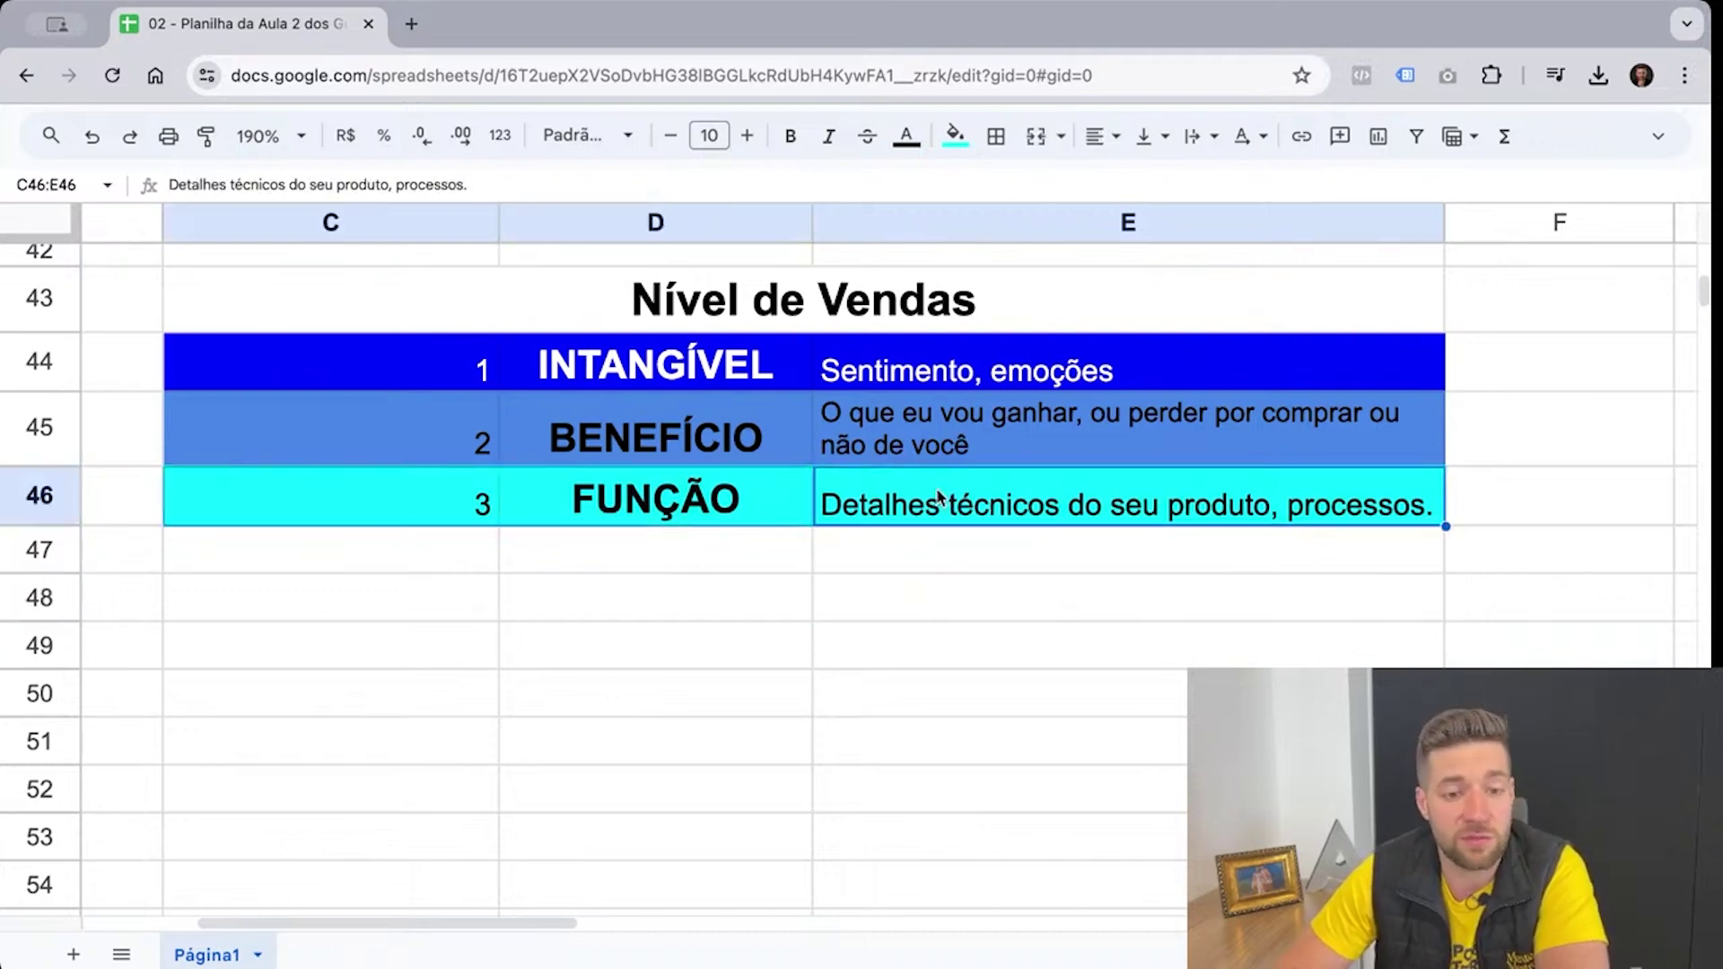
click(1010, 510)
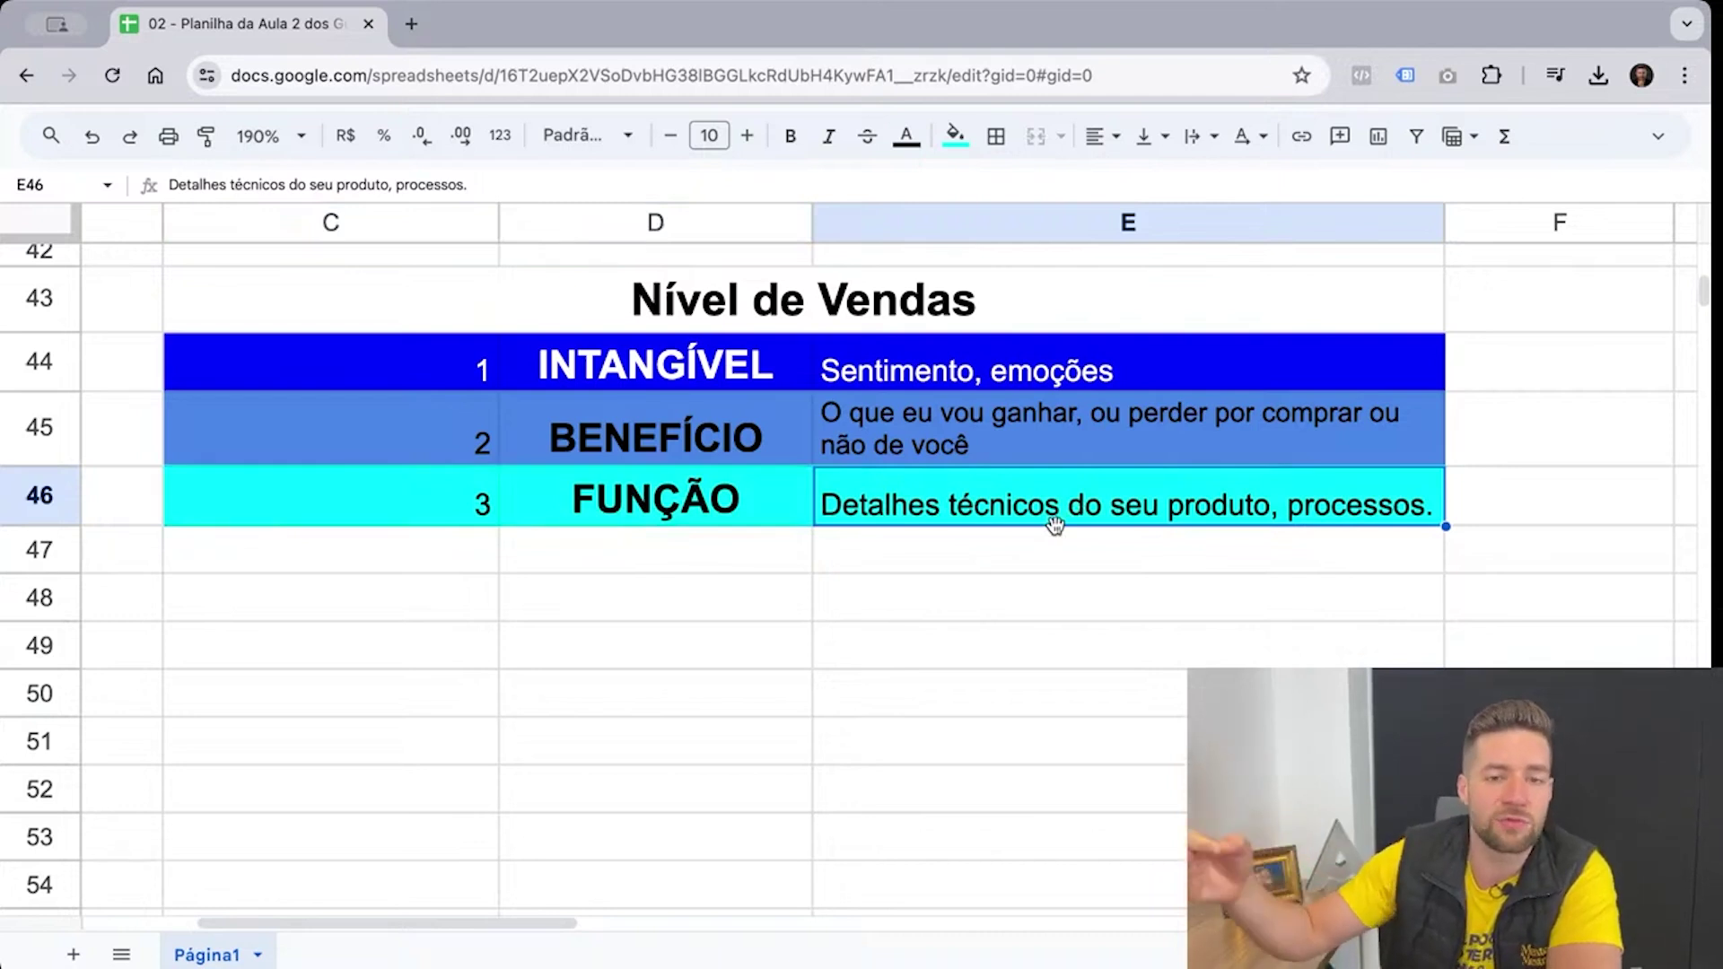
key(Down)
key(Down)
key(Down)
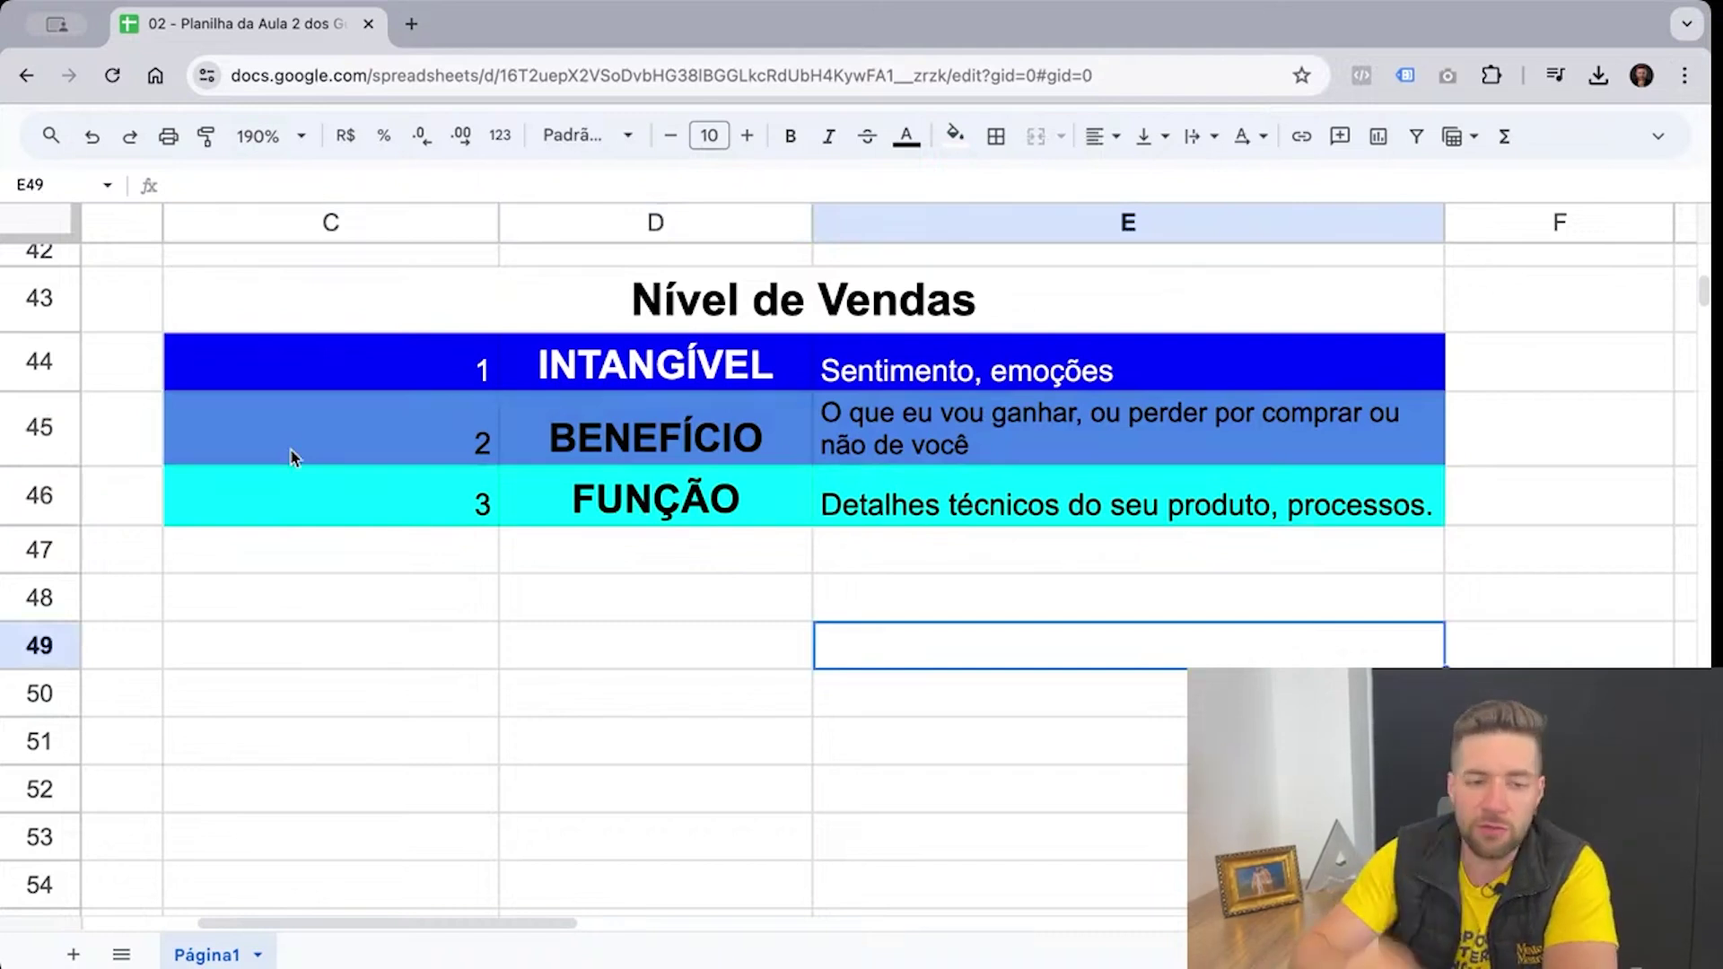
drag(339, 489, 953, 512)
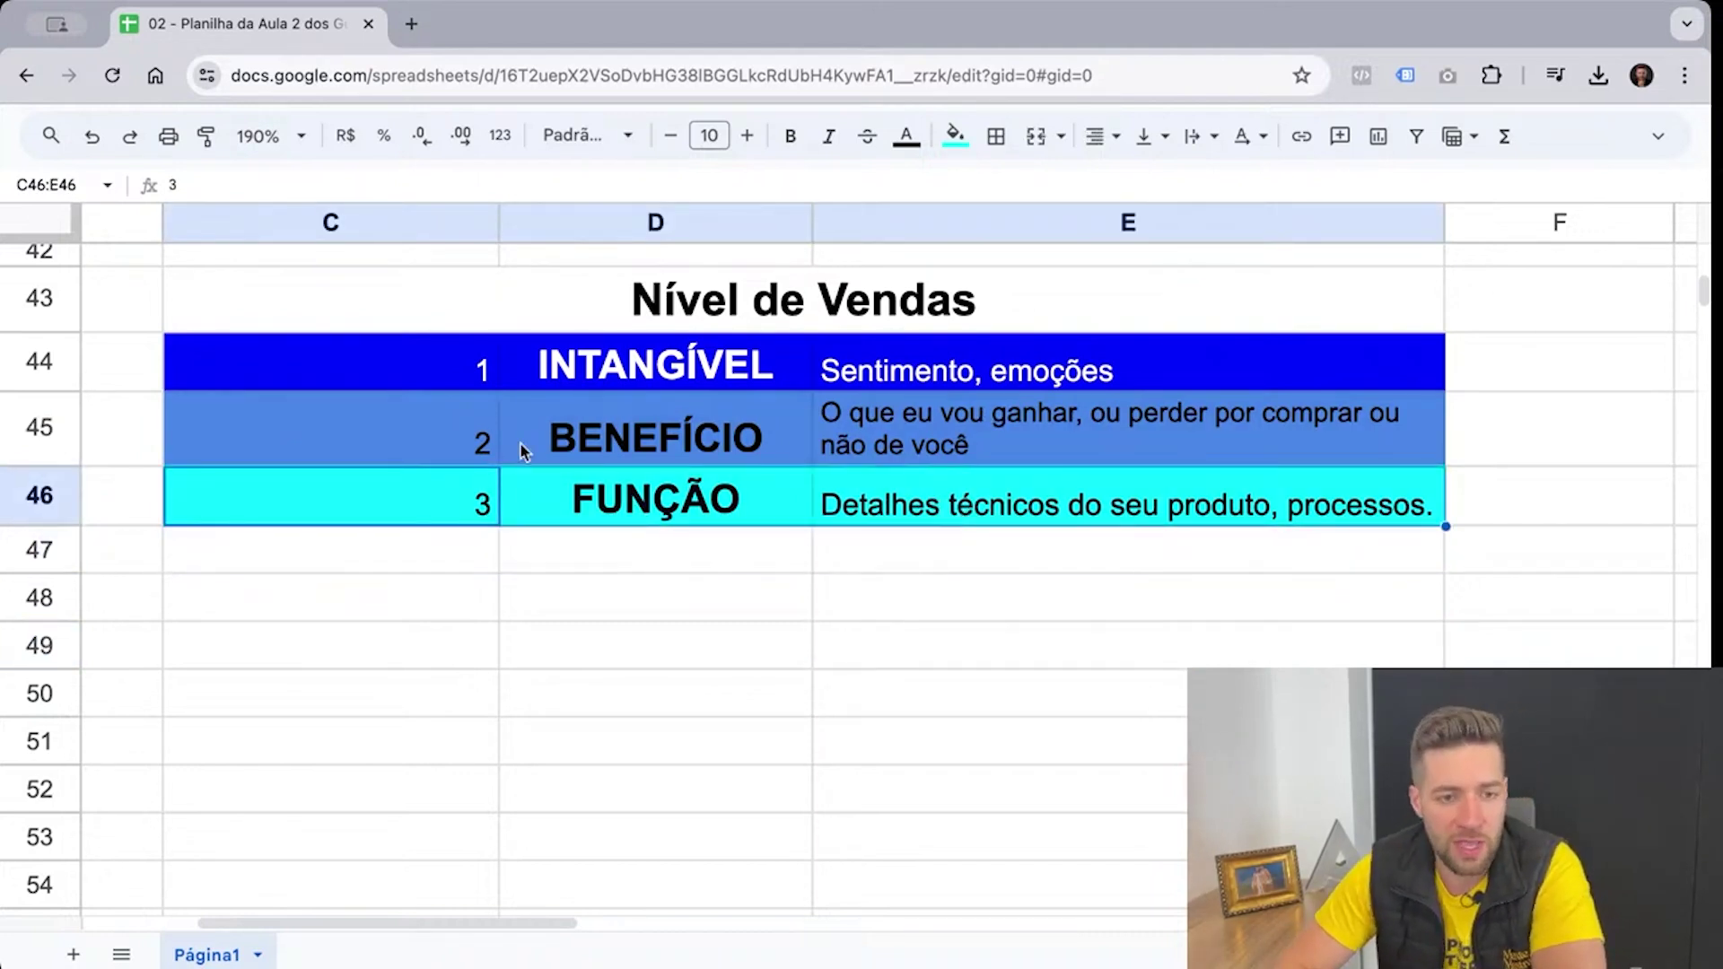
drag(503, 444, 1062, 446)
drag(408, 375, 431, 438)
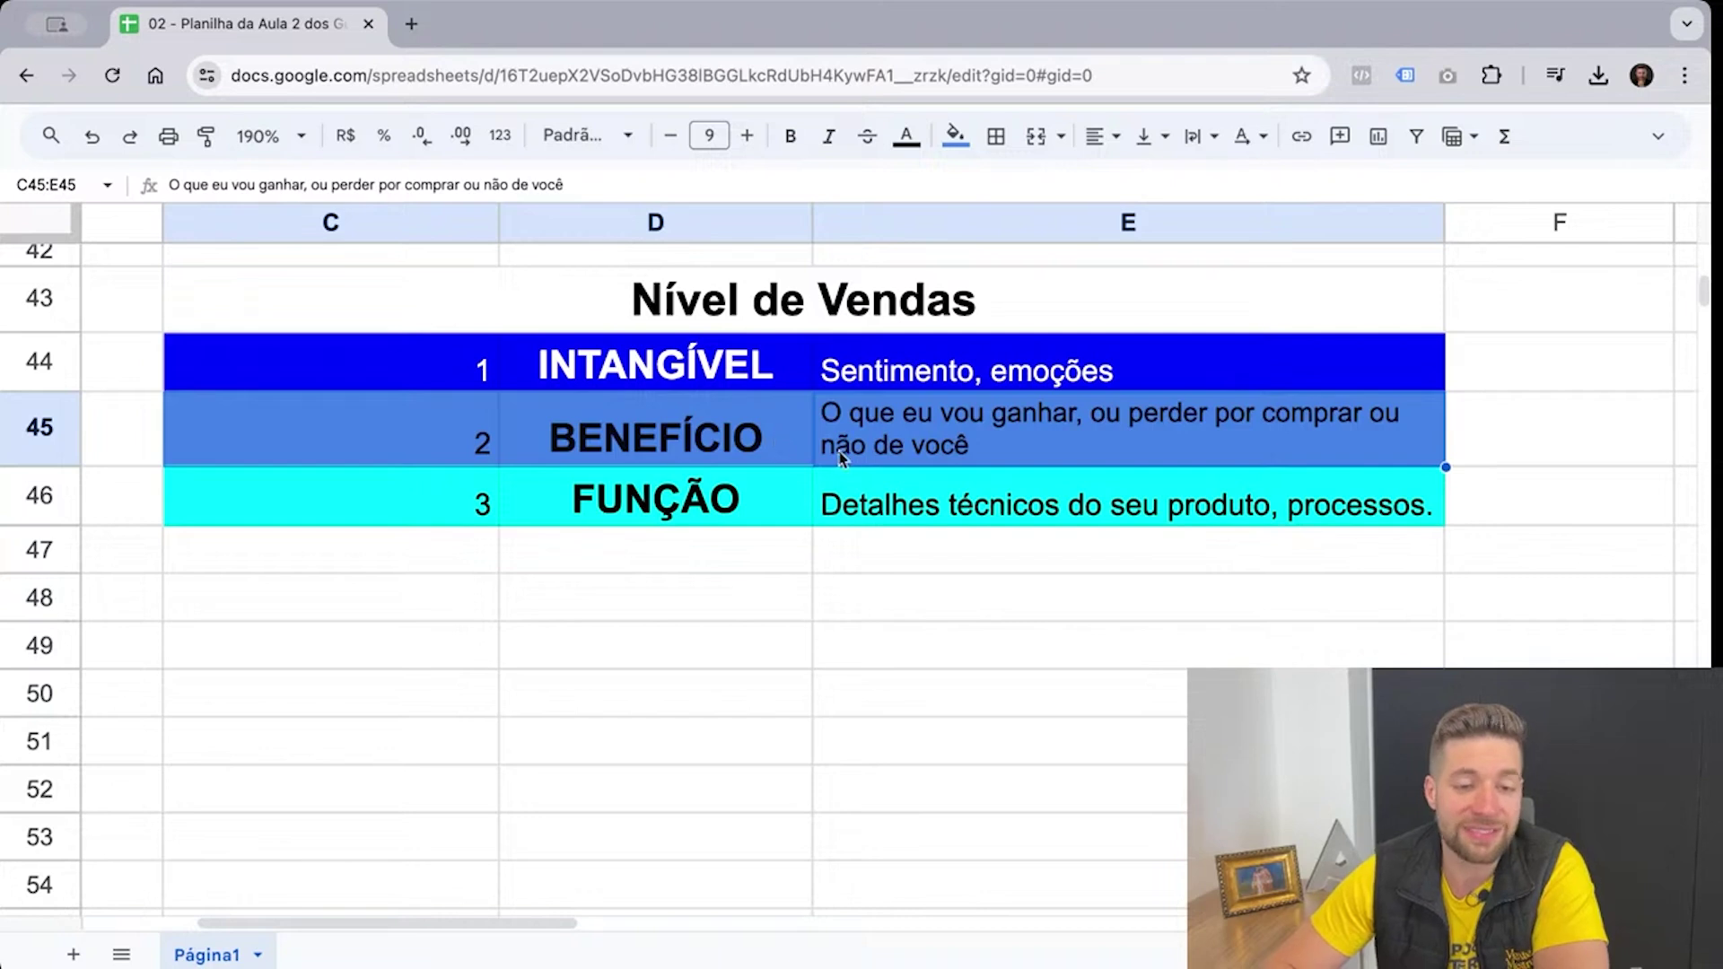
click(960, 441)
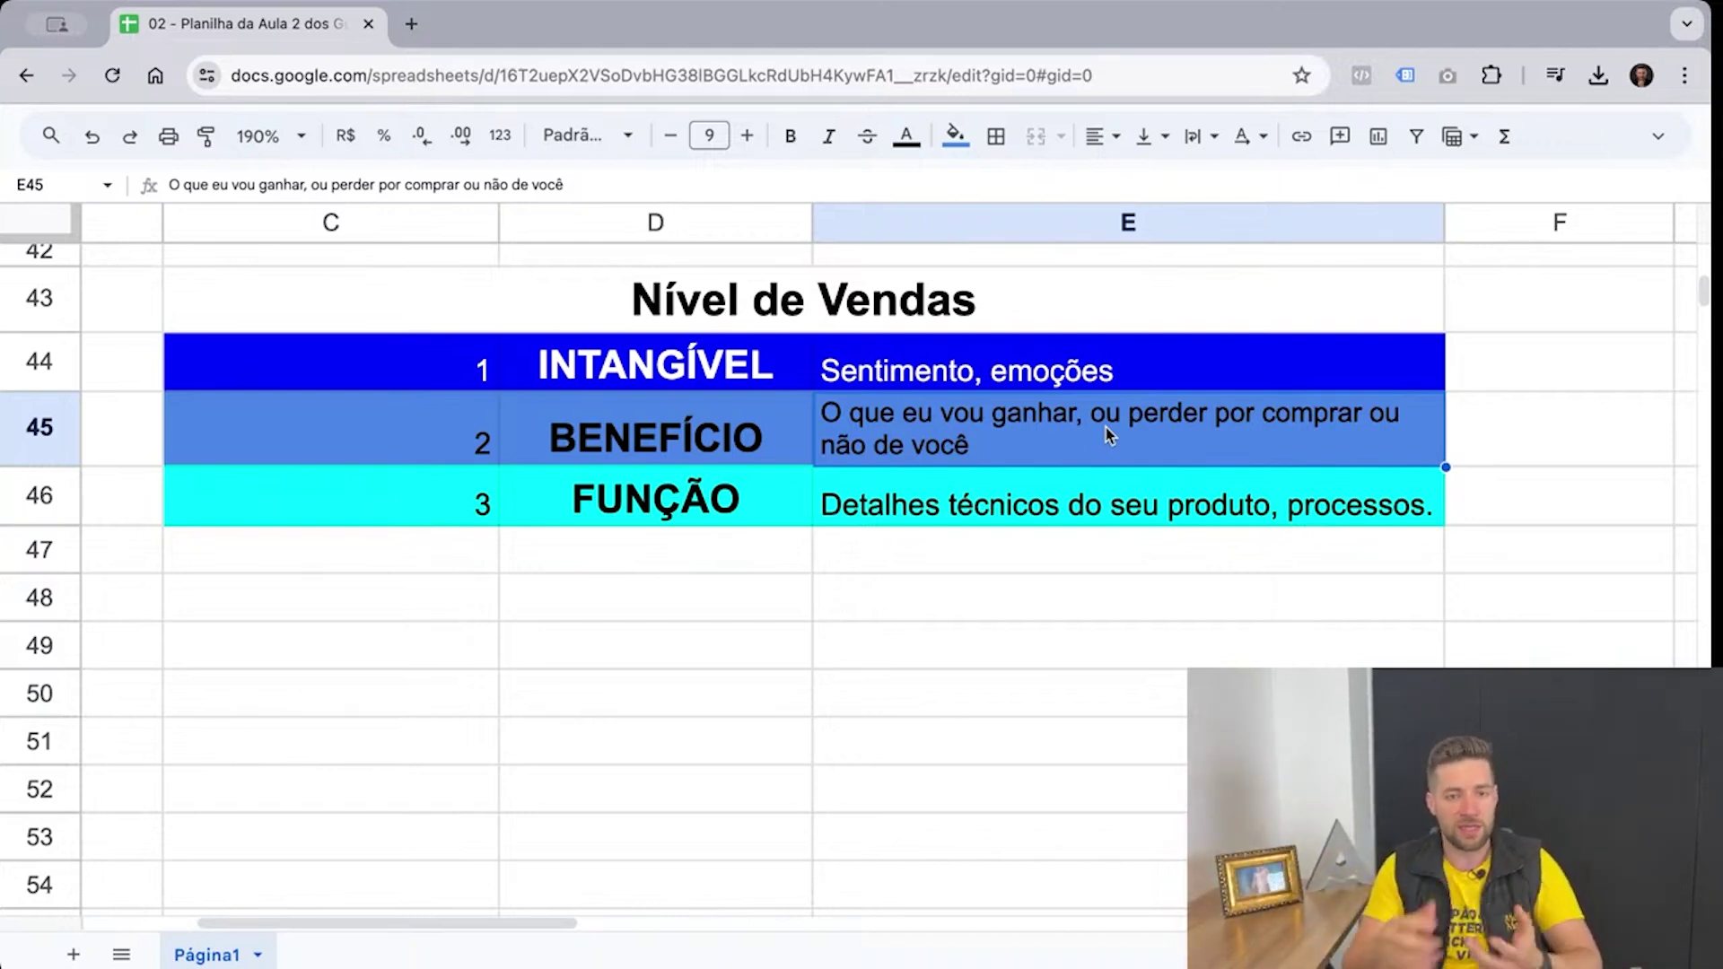
drag(389, 500, 942, 502)
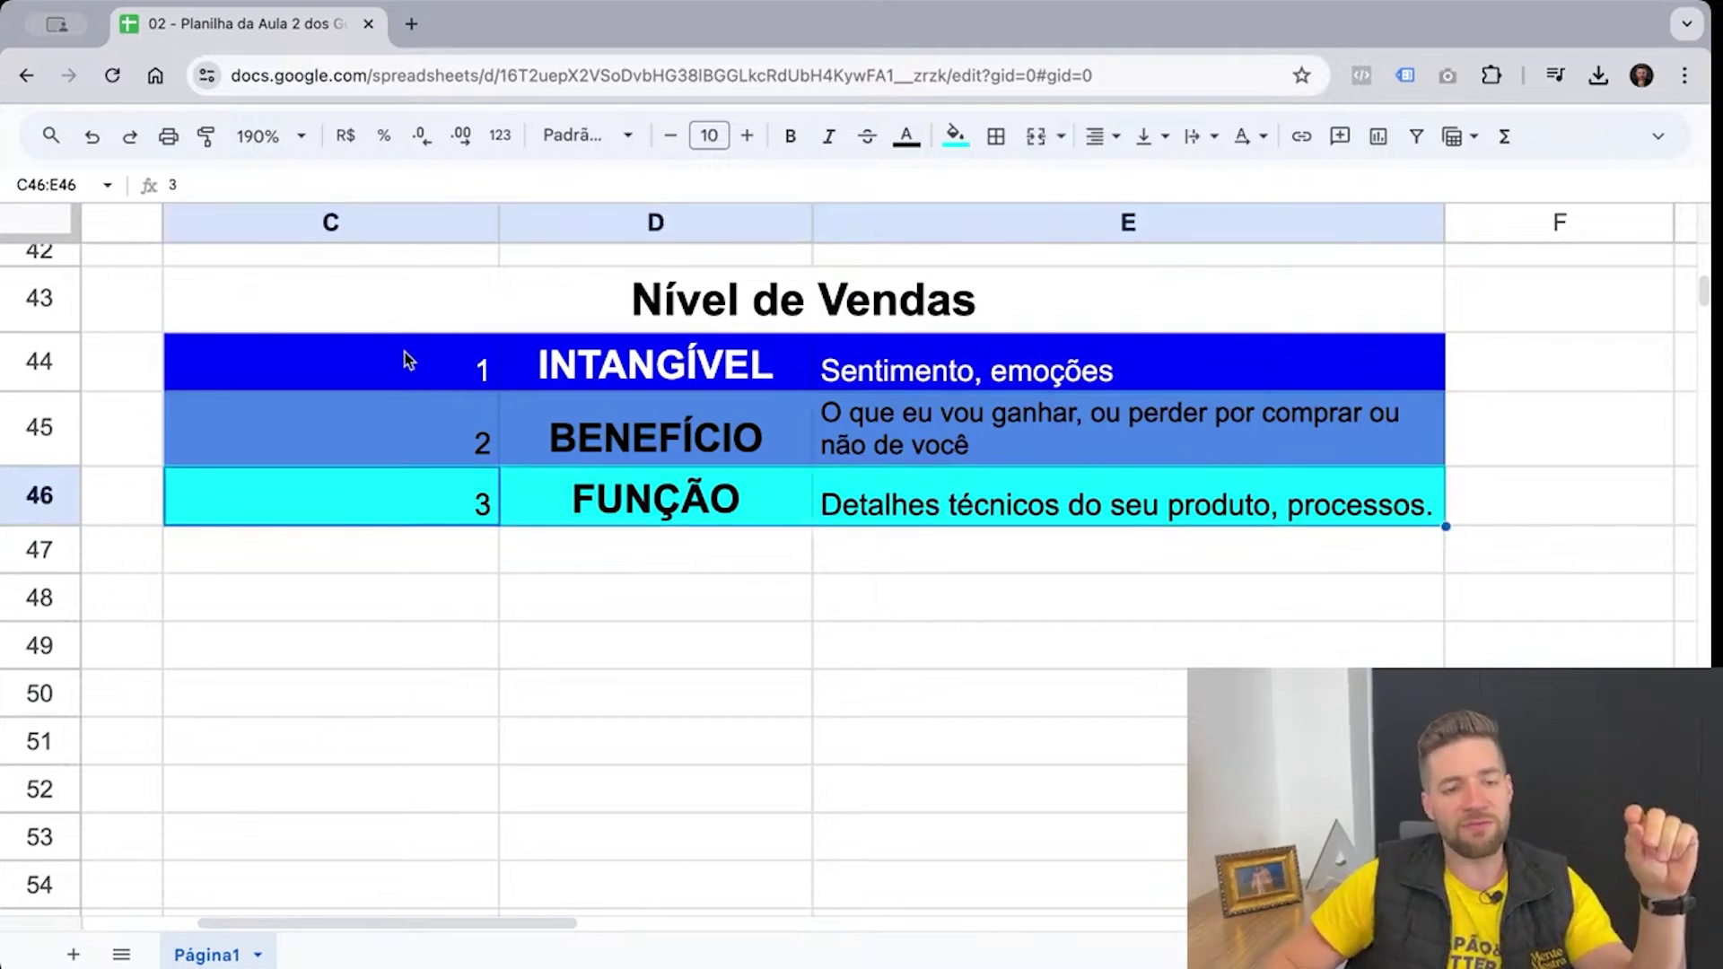
drag(405, 357, 951, 370)
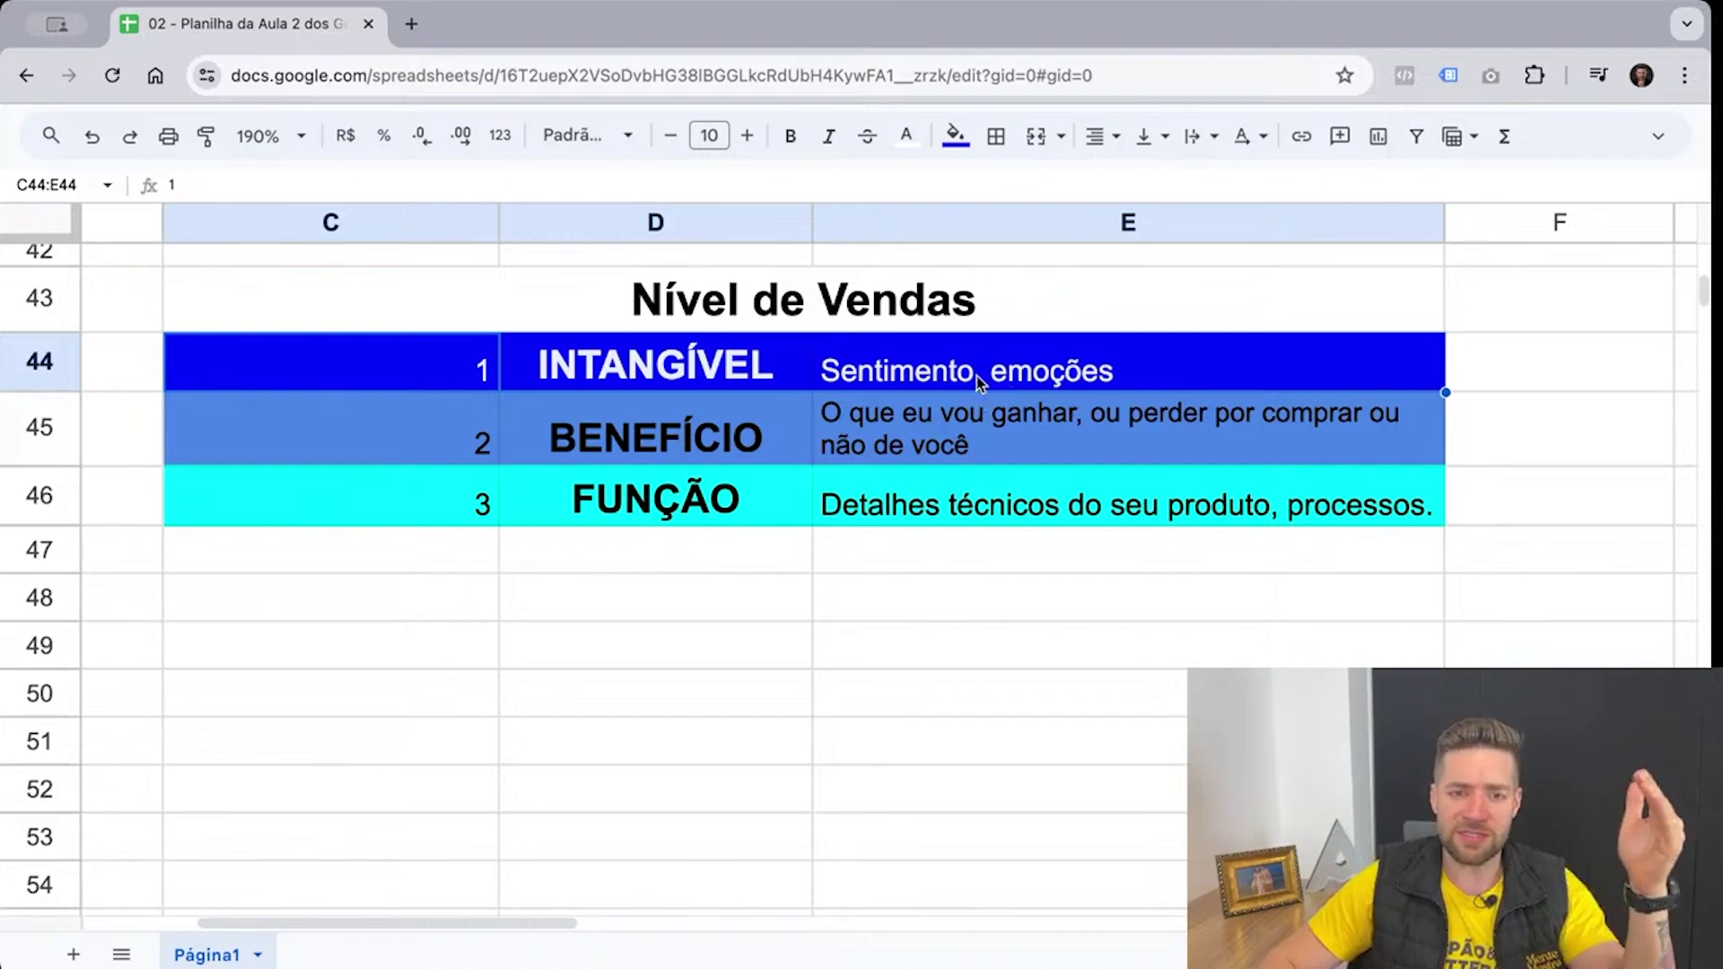
click(991, 508)
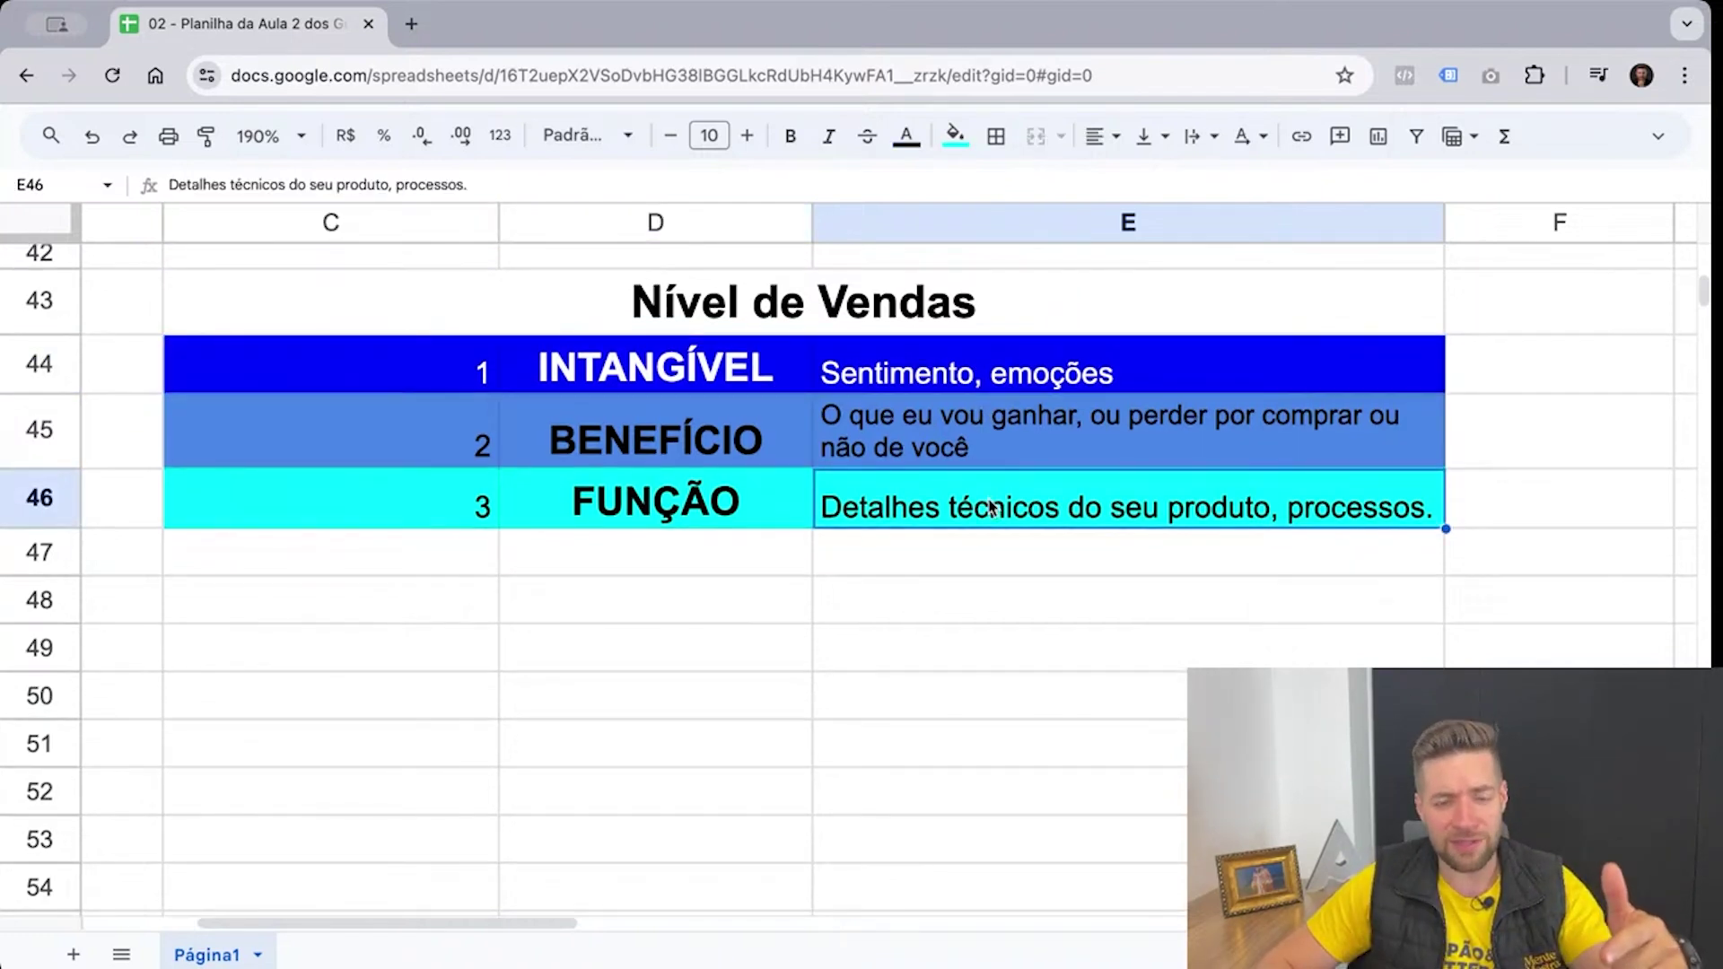
click(991, 429)
click(1057, 384)
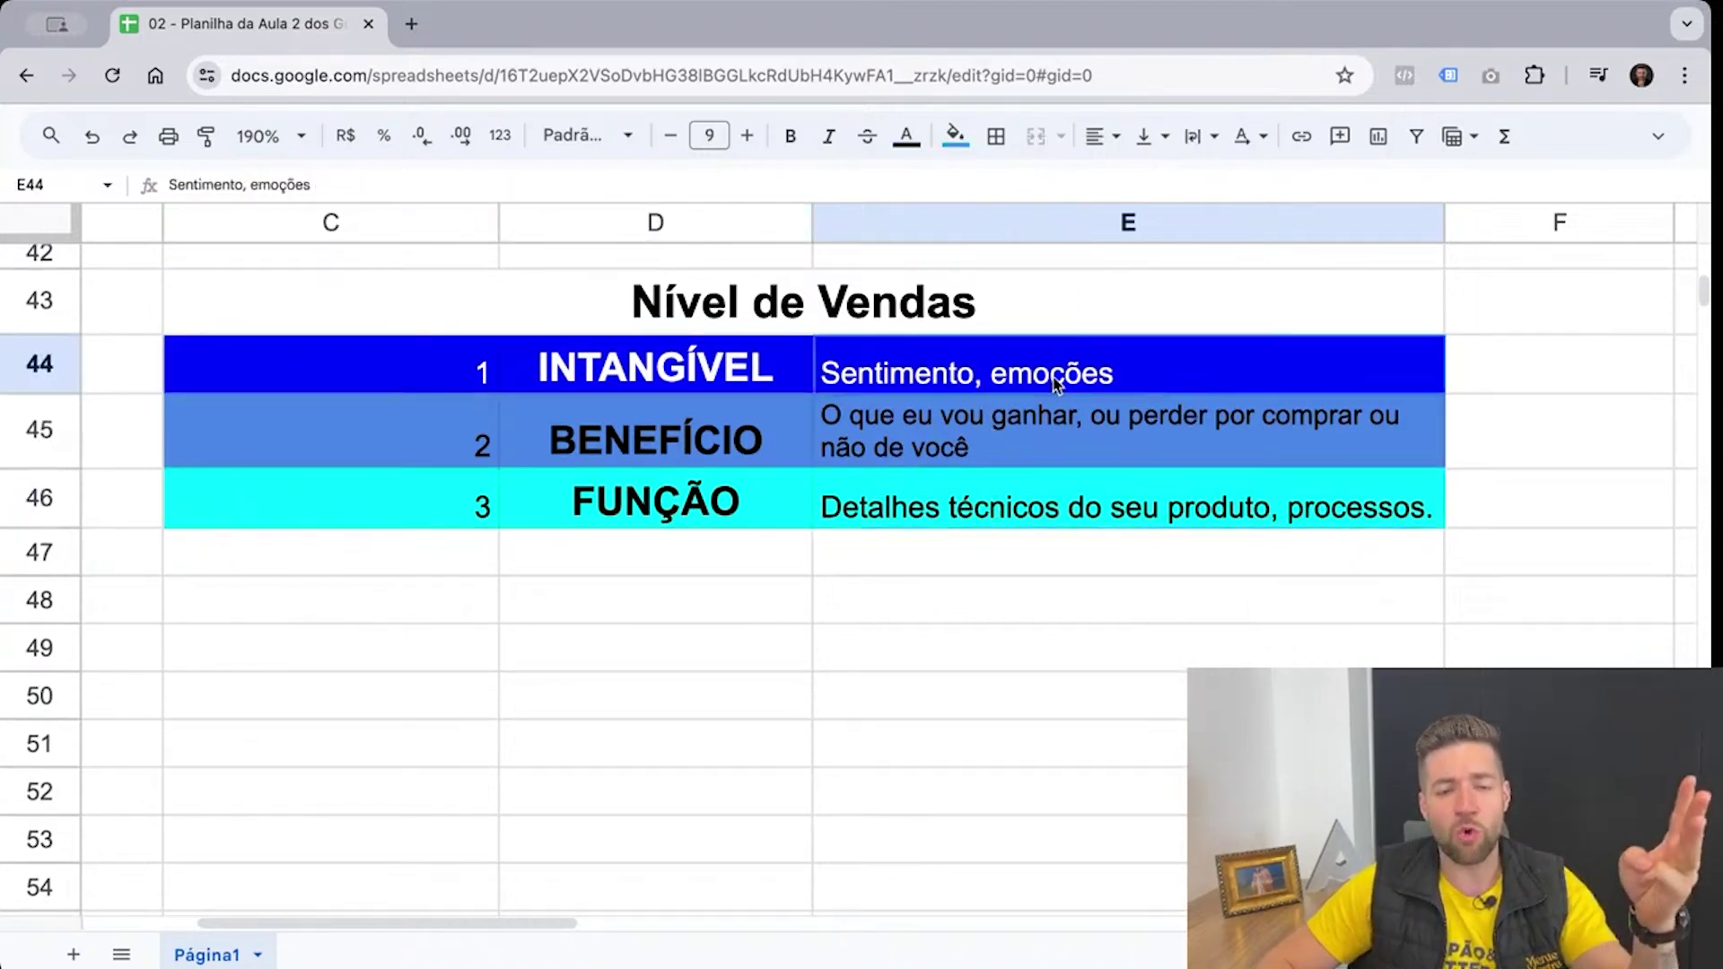